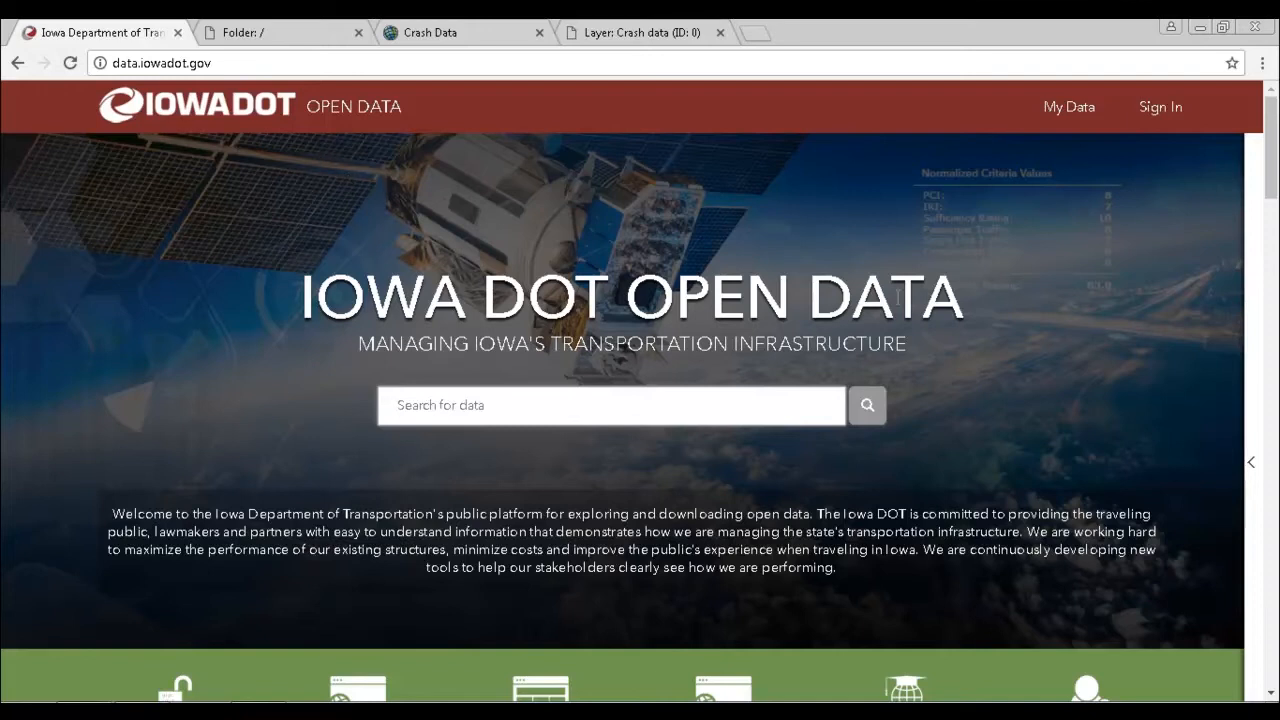
Step: Look over the folder list in the ArcGIS REST Services Directory and return to the Iowa DOT Open Data home page
left_click(288, 34)
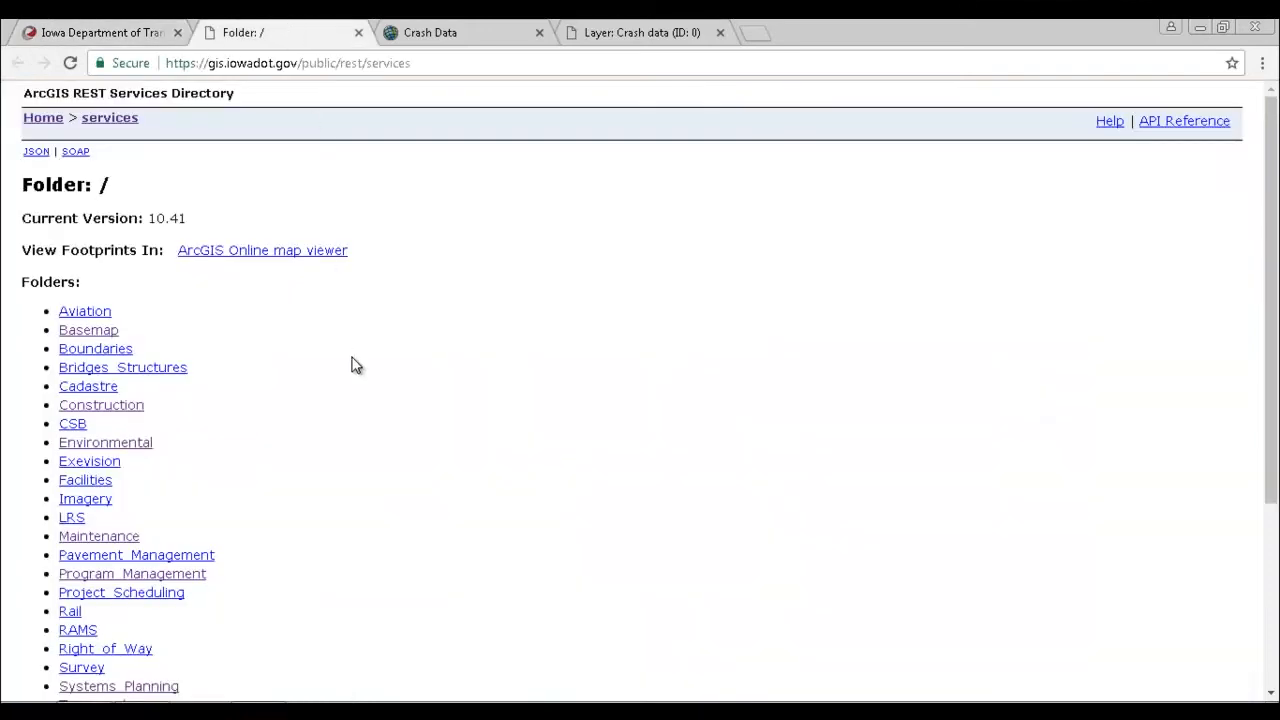
scroll(123, 343, "down", 3)
scroll(137, 343, "up", 3)
left_click(93, 33)
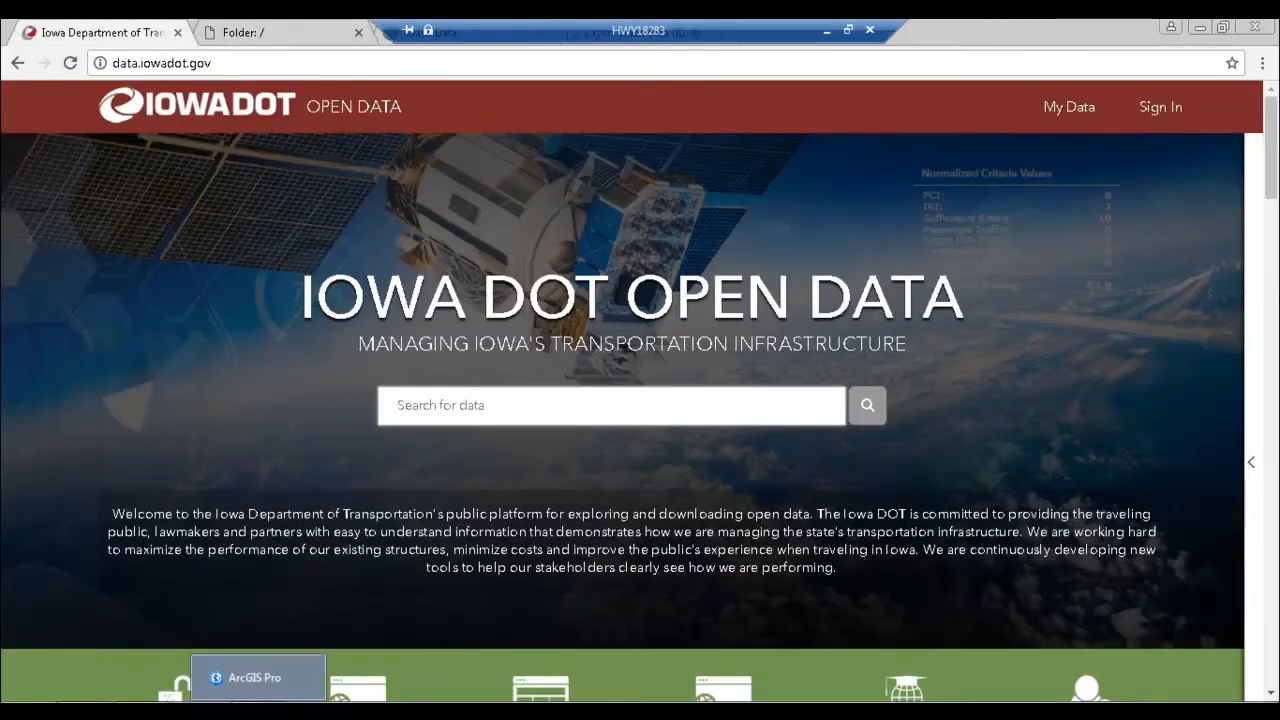
Step: View the ArcGIS Pro start page, then return to the browser and look over the Iowa DOT Open Data home page
left_click(252, 709)
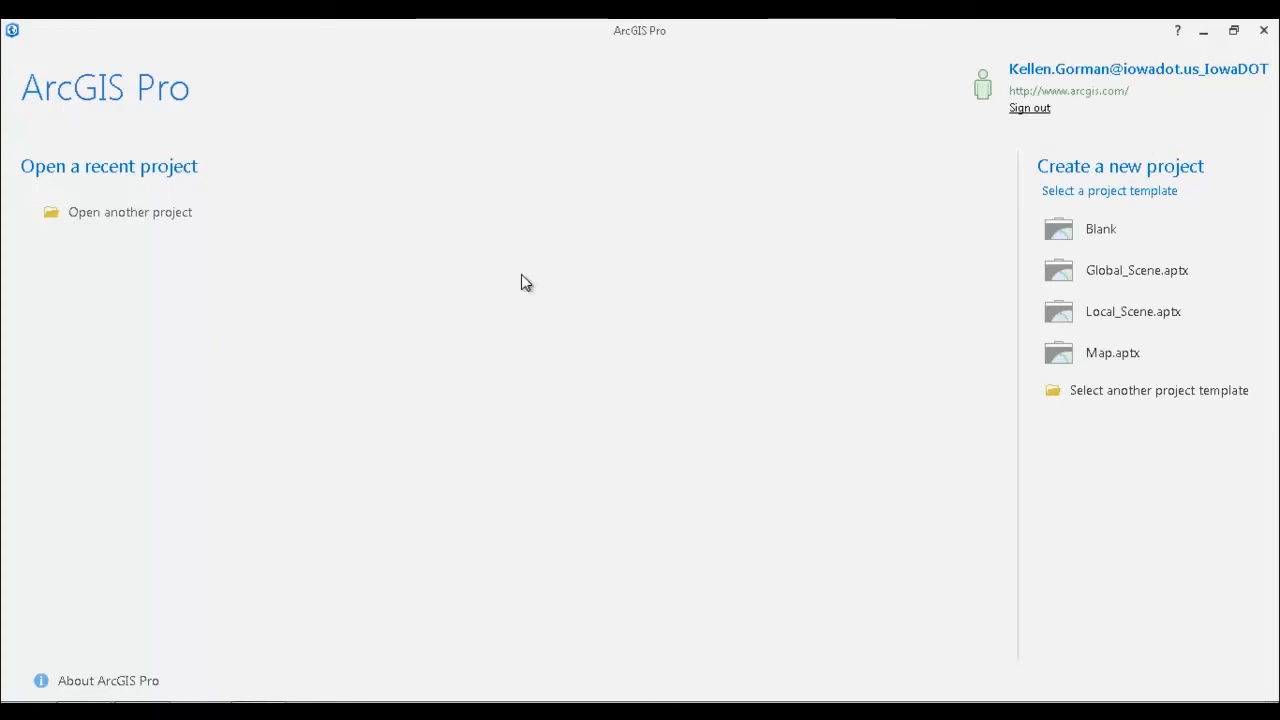
double_click(1109, 41)
left_click(1037, 35)
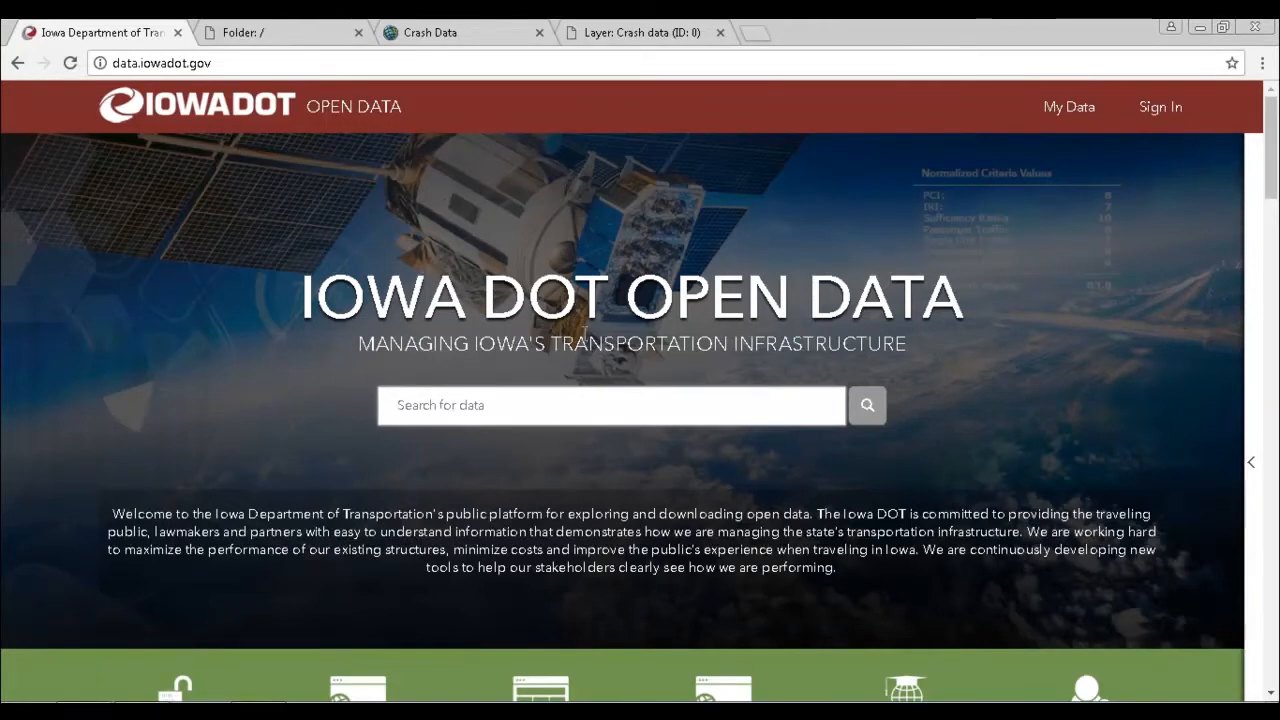
scroll(698, 349, "down", 7)
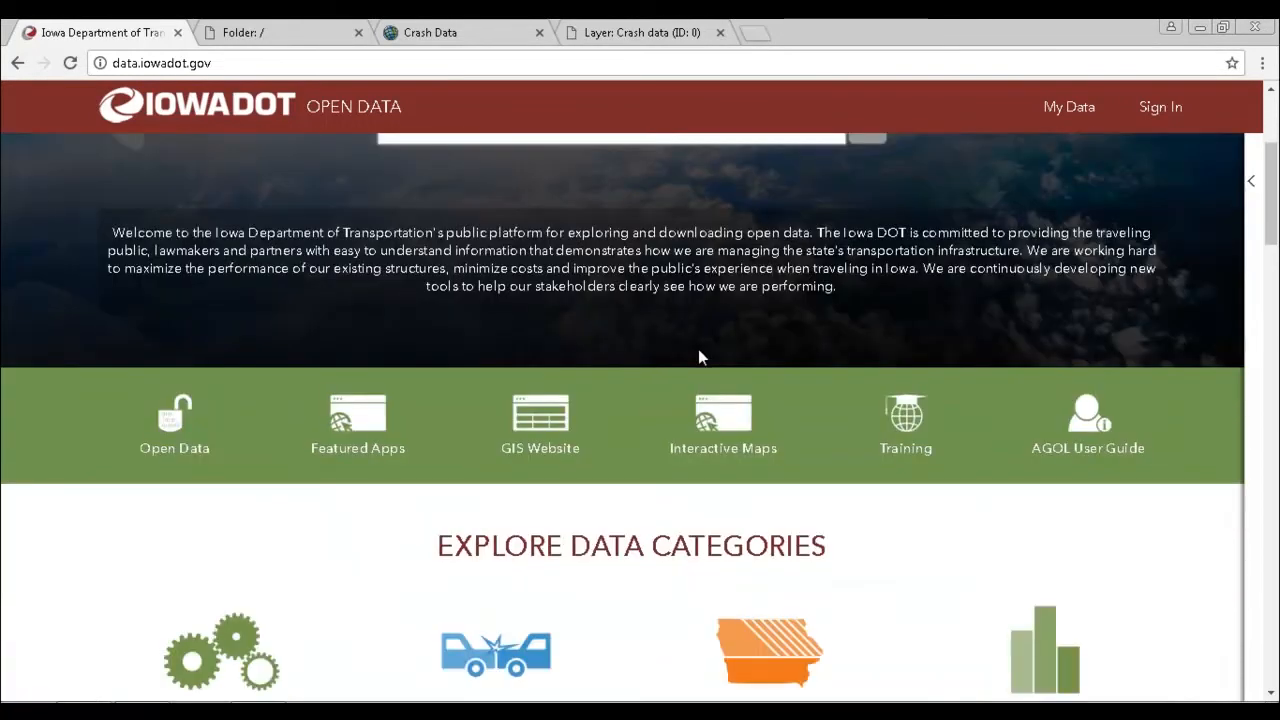
scroll(690, 368, "up", 6)
scroll(690, 368, "up", 1)
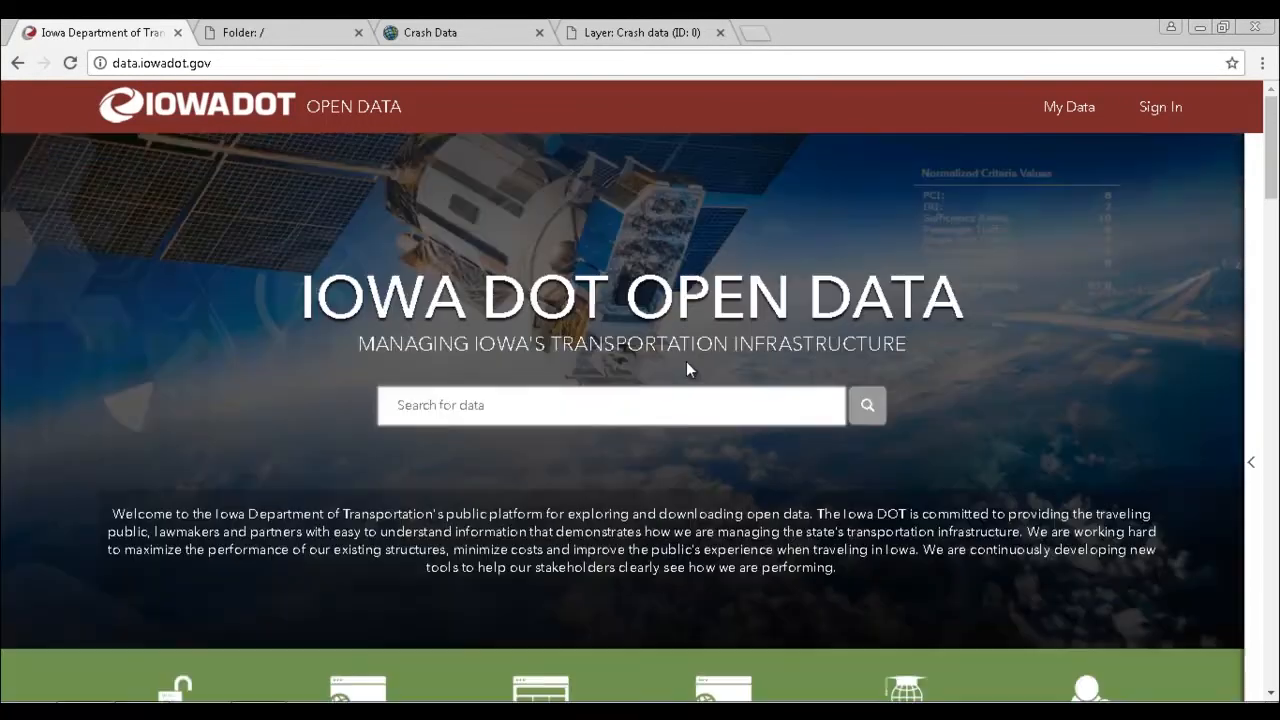
Step: Copy the service URL from the Crash Data item page on ArcGIS Online
left_click(444, 36)
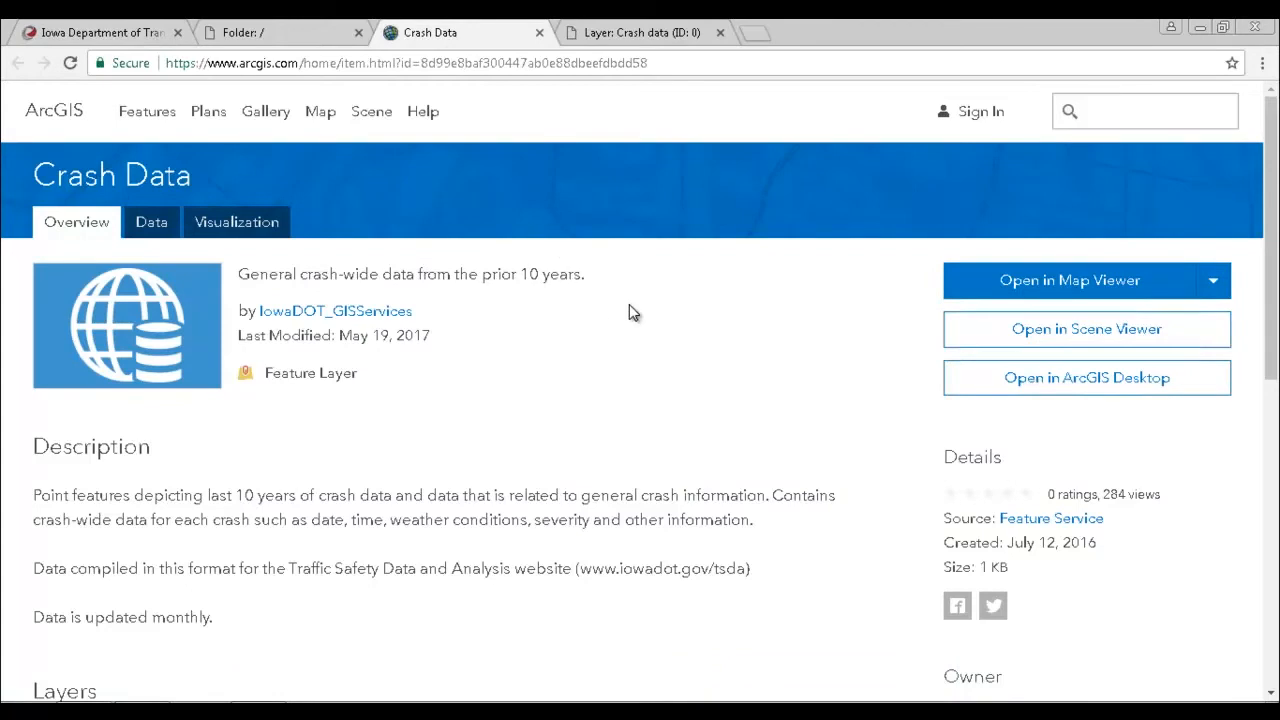
scroll(630, 307, "down", 5)
scroll(630, 317, "up", 3)
scroll(618, 317, "up", 2)
scroll(689, 386, "down", 5)
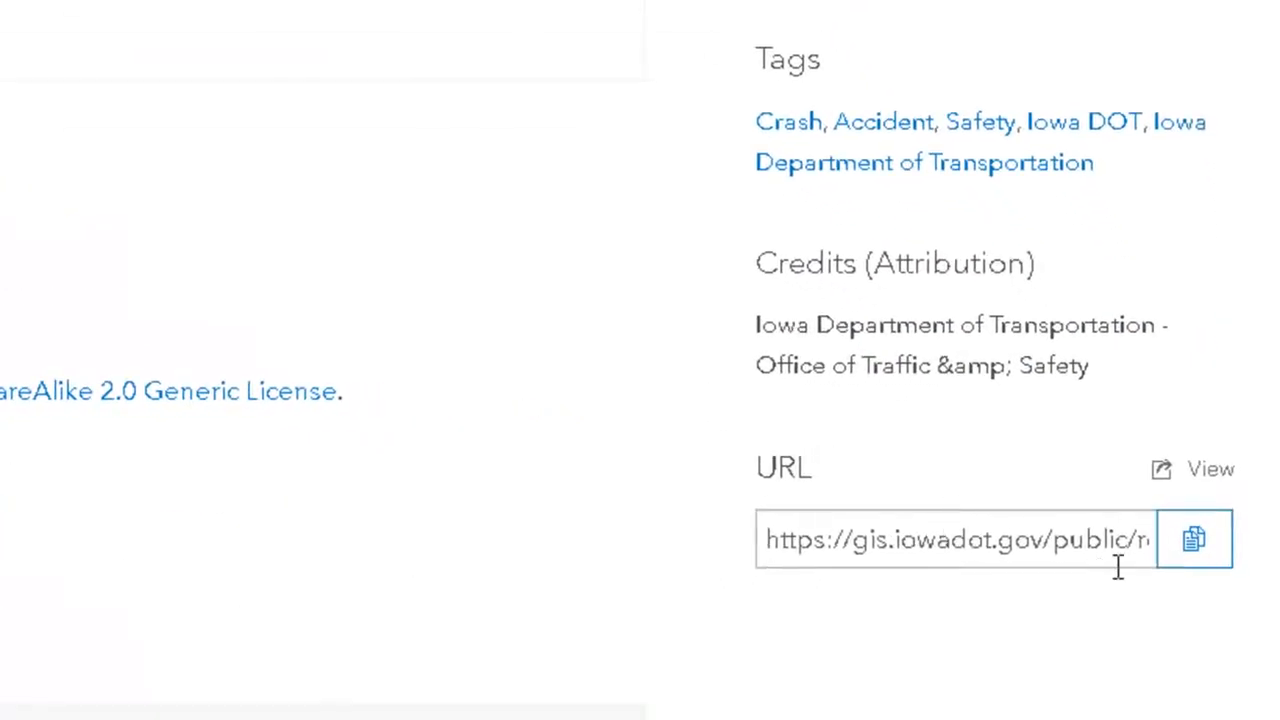
left_click(1054, 537)
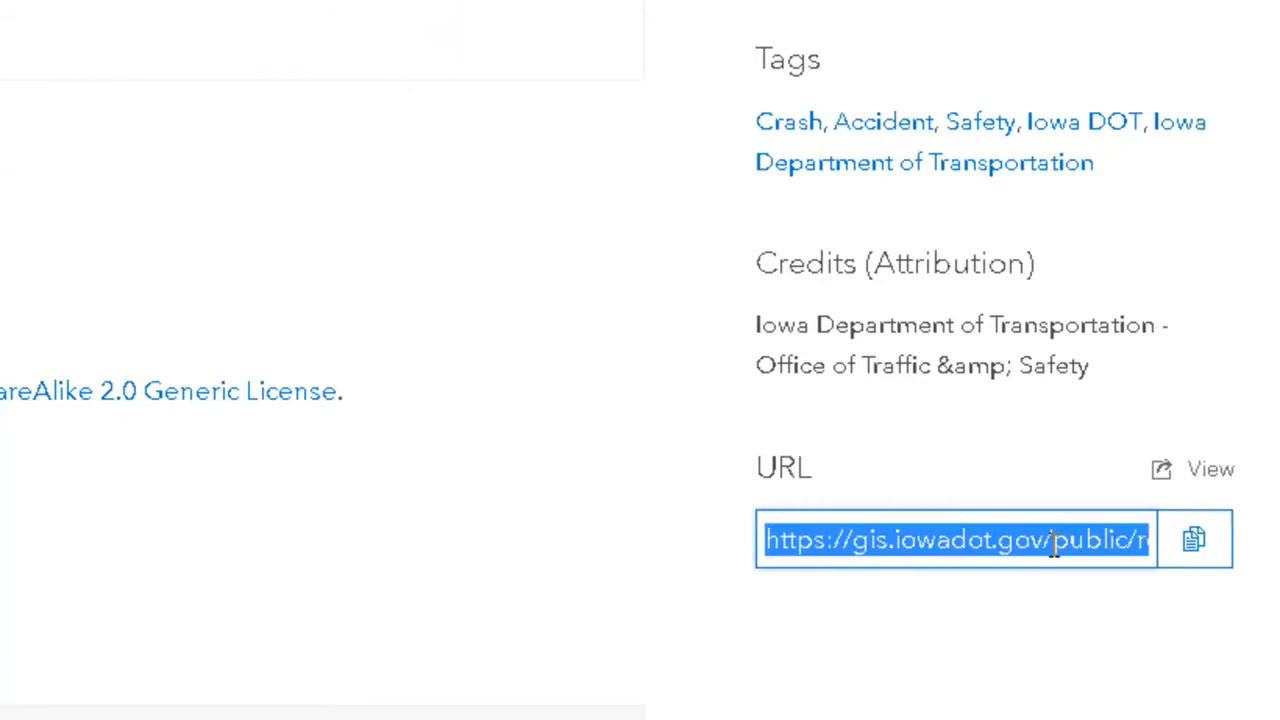
right_click(1064, 545)
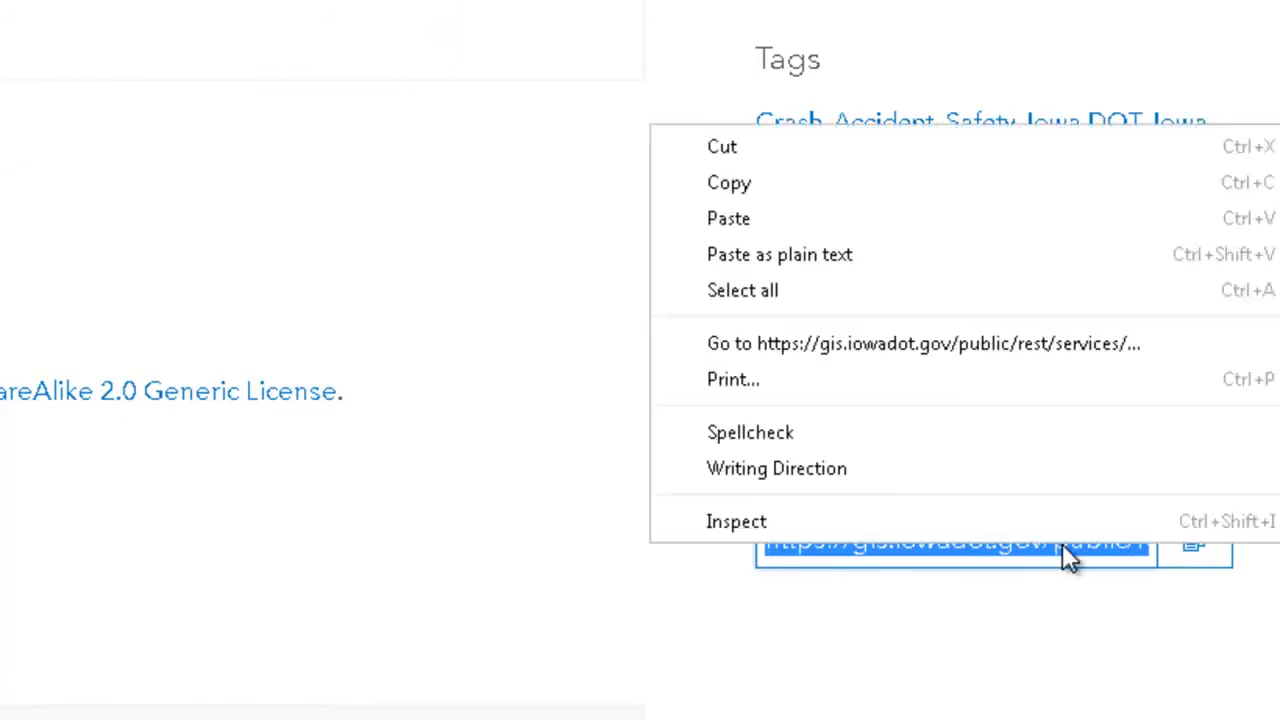
left_click(790, 183)
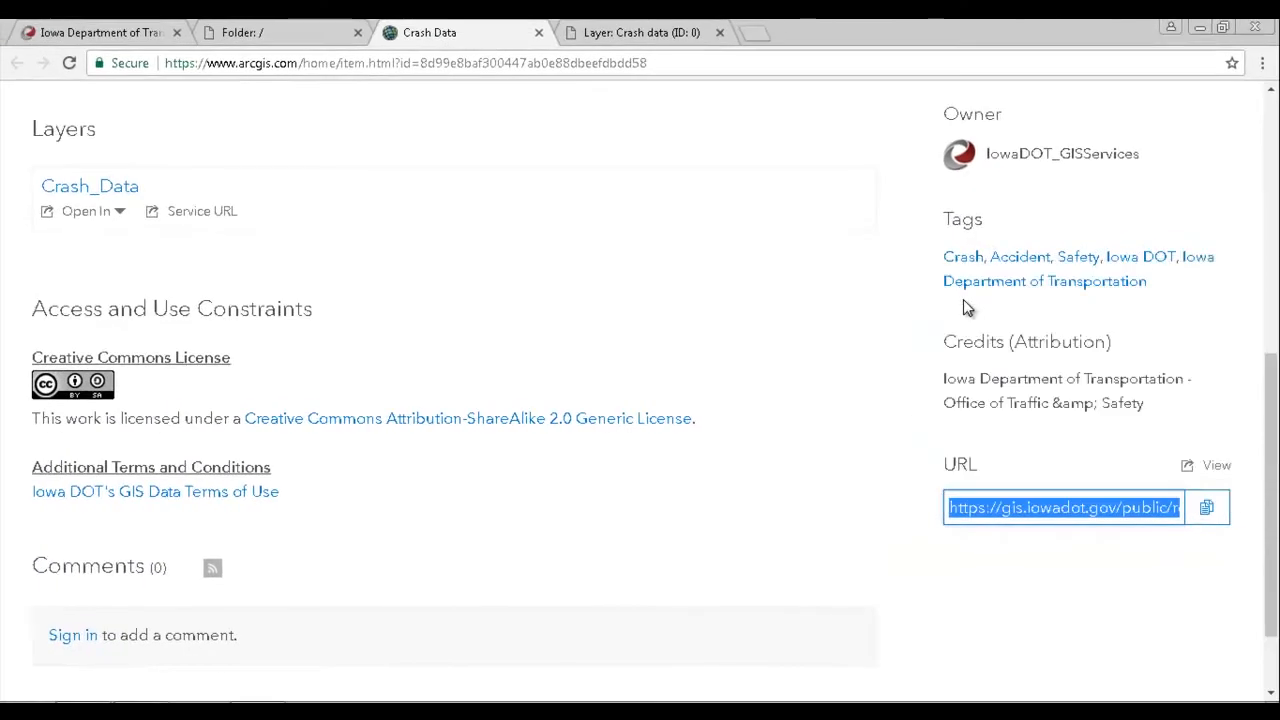
Step: Open the REST directory page of the Crash data layer (ID: 0), review its details and copy the page address
left_click(756, 32)
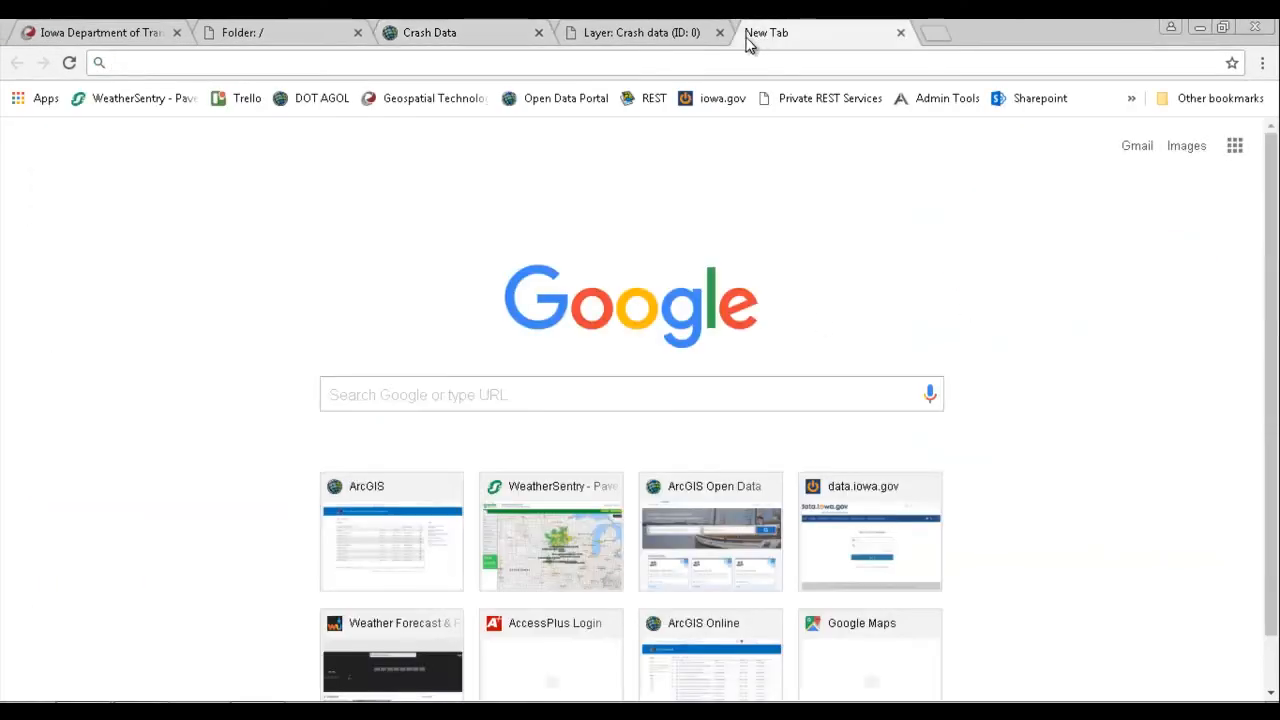
left_click(901, 34)
left_click(664, 32)
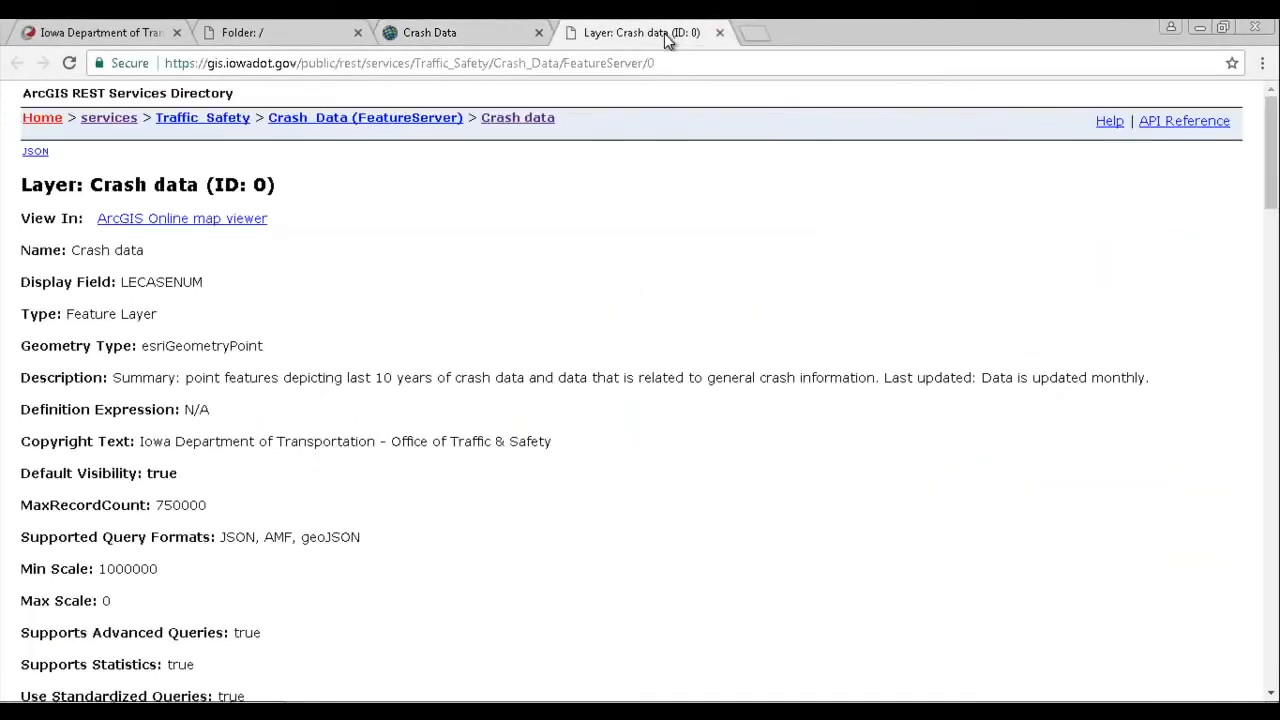
scroll(446, 327, "down", 5)
scroll(442, 319, "up", 5)
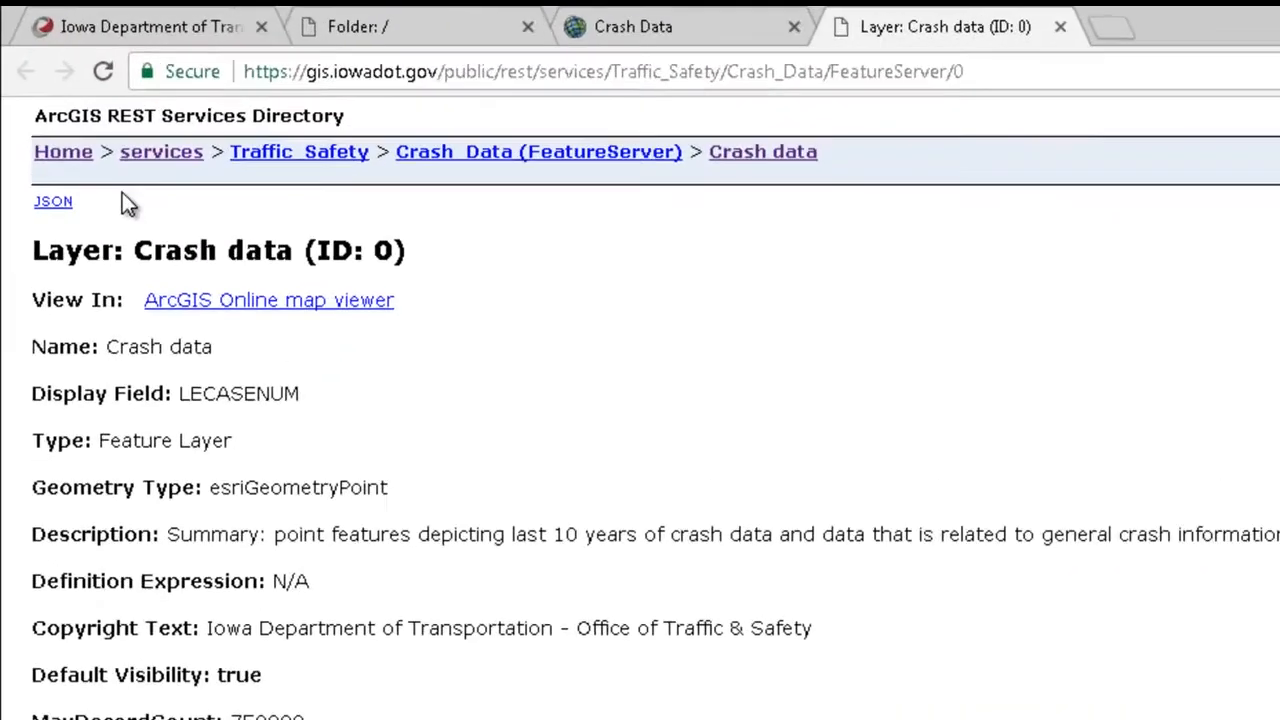
left_click(554, 68)
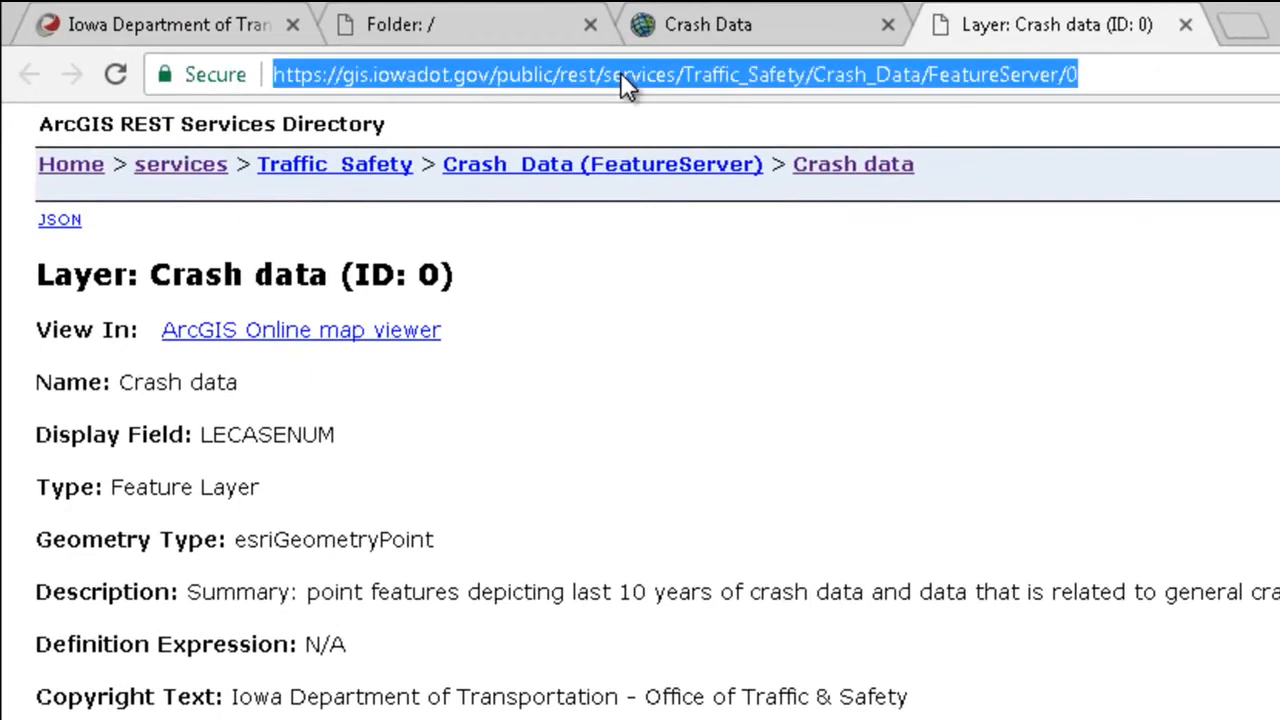
right_click(620, 72)
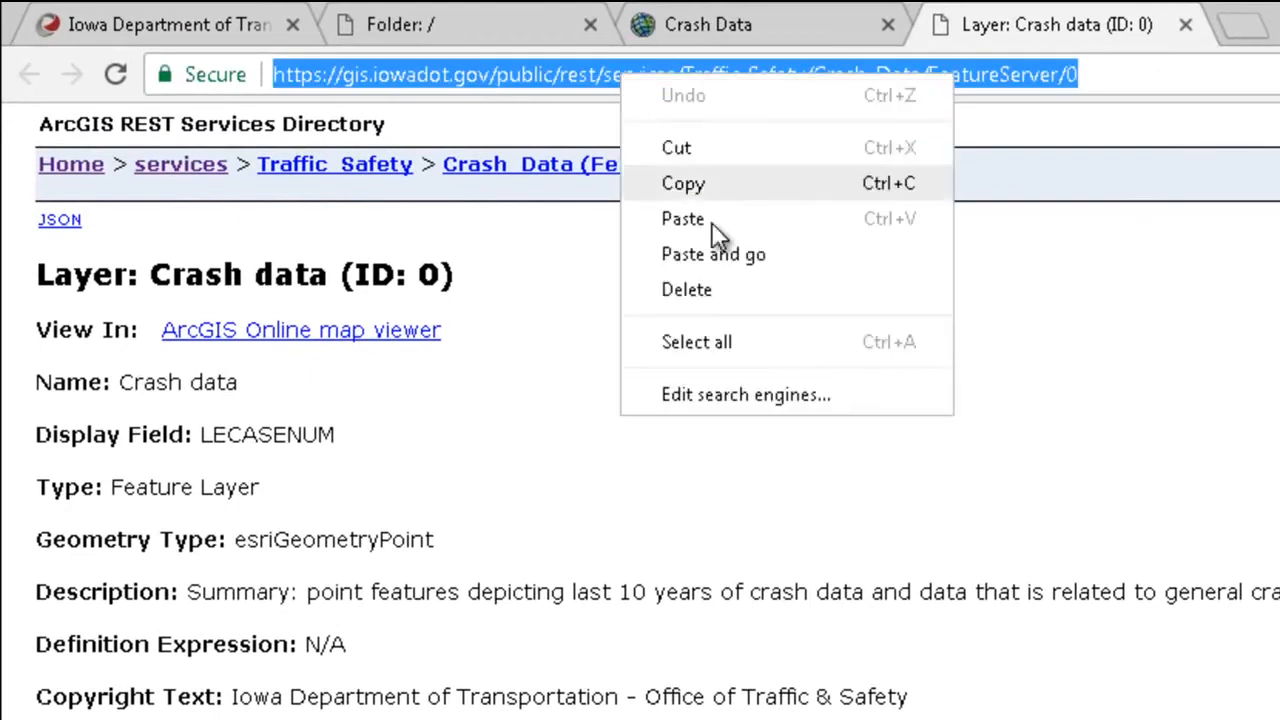
left_click(730, 190)
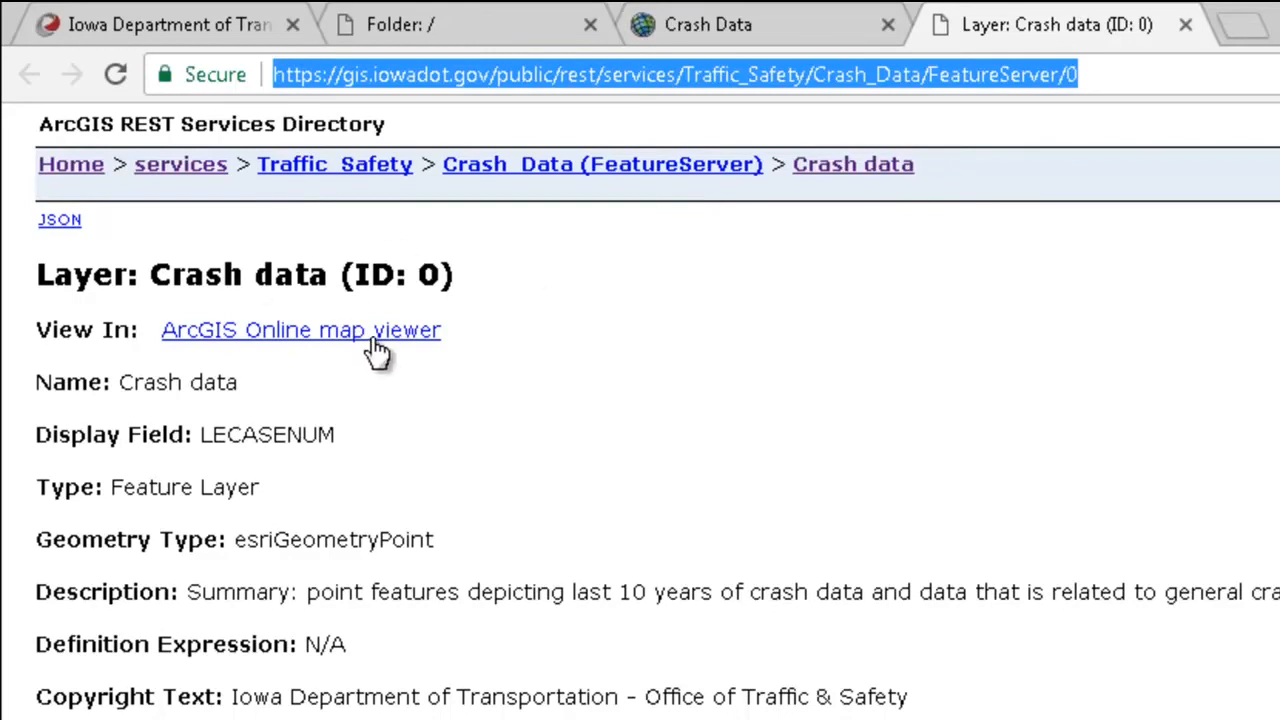
Step: Preview the Crash data layer in the ArcGIS Online map viewer and examine its points up close
left_click(376, 348)
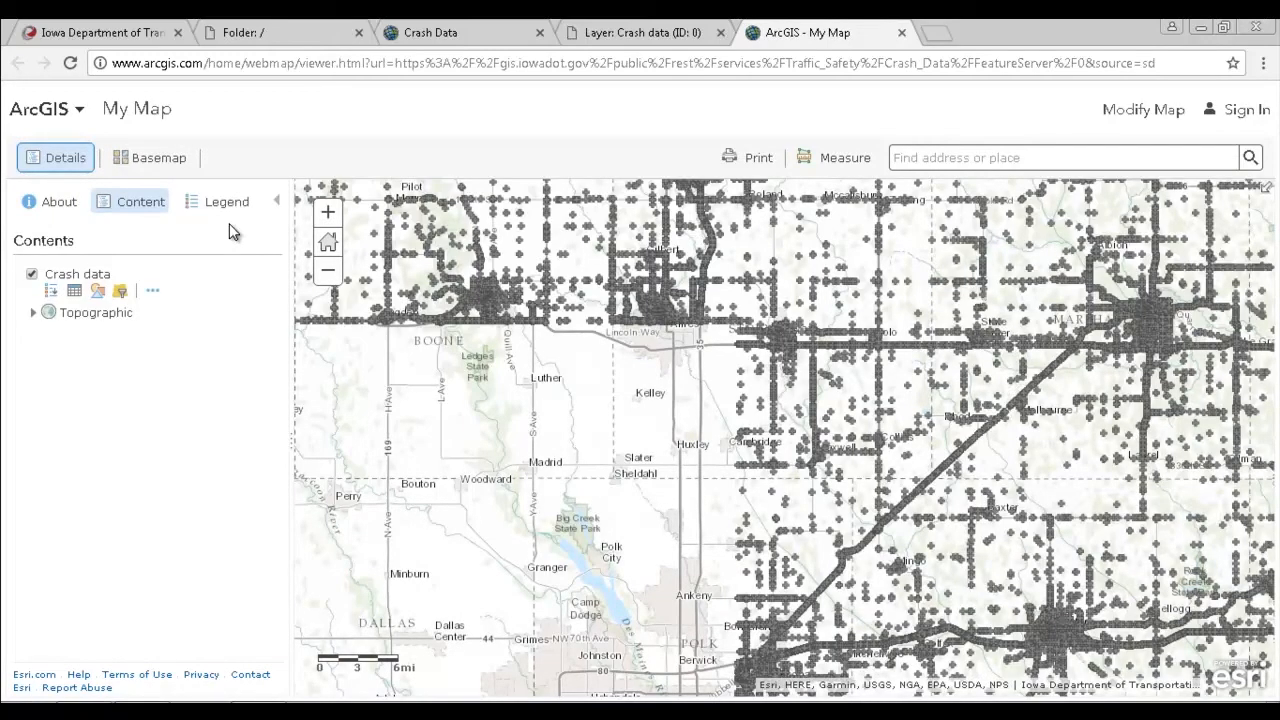
scroll(706, 304, "up", 3)
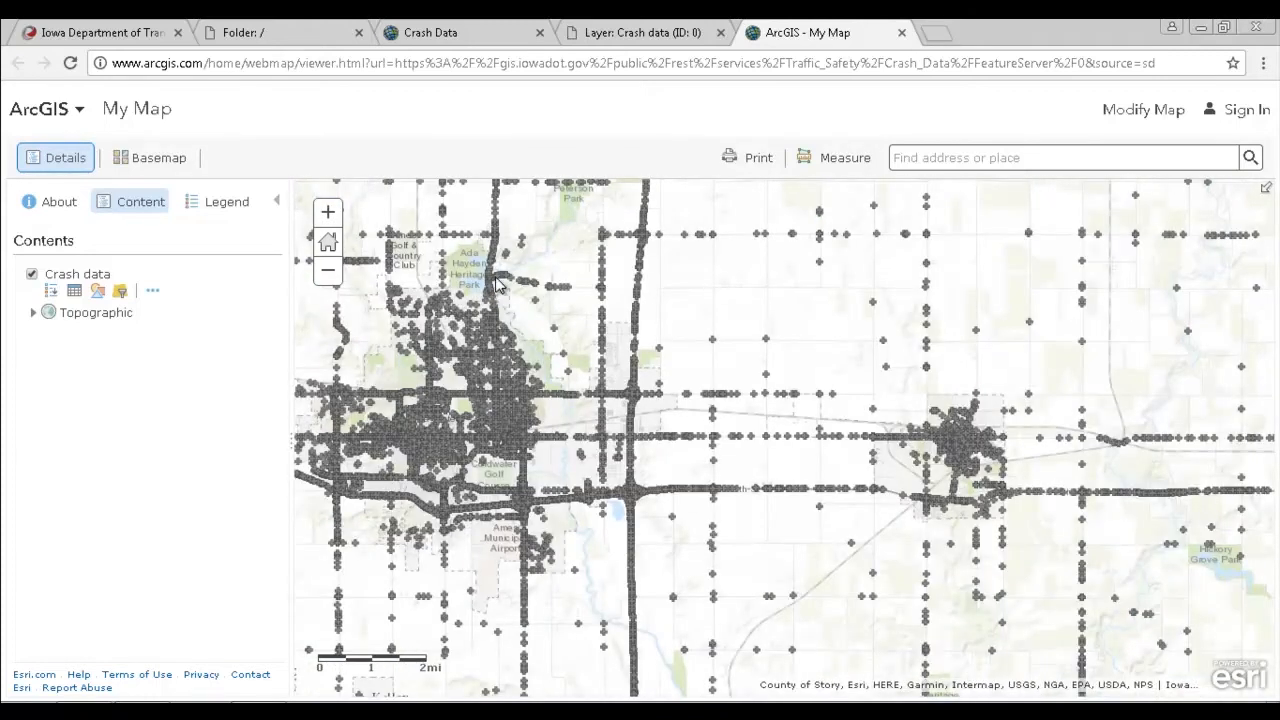
left_click(606, 33)
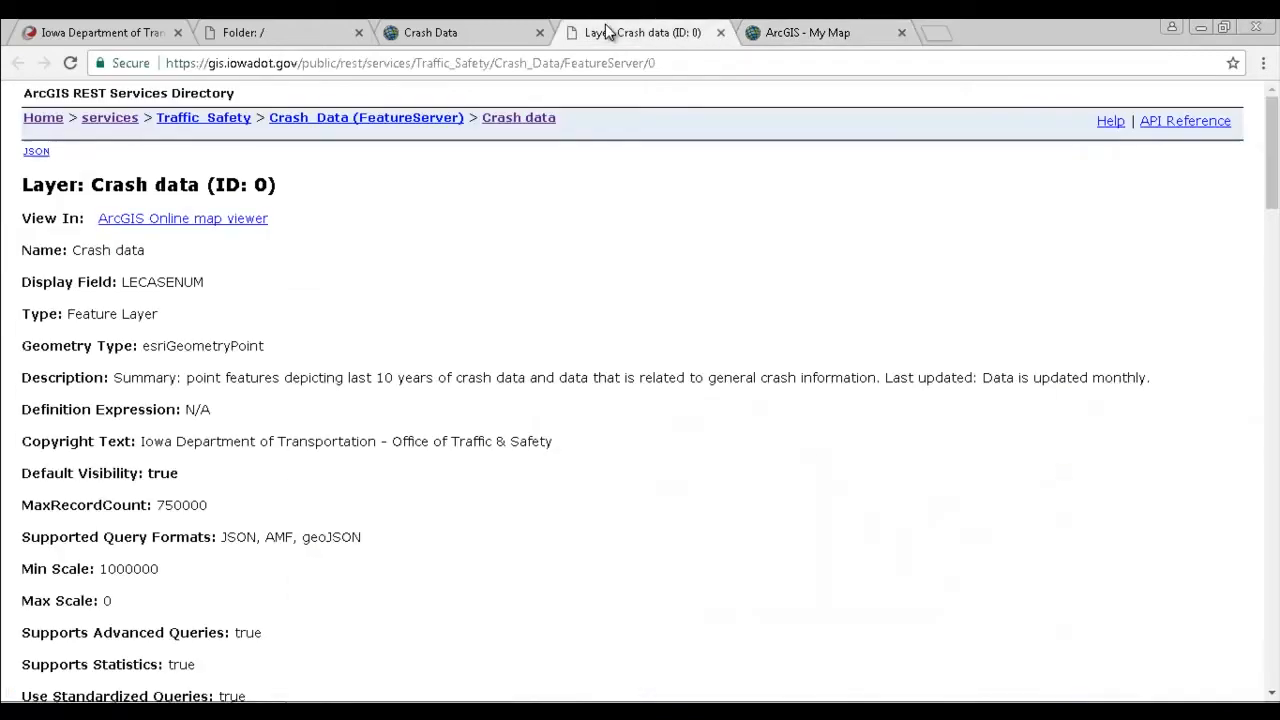
left_click(673, 62)
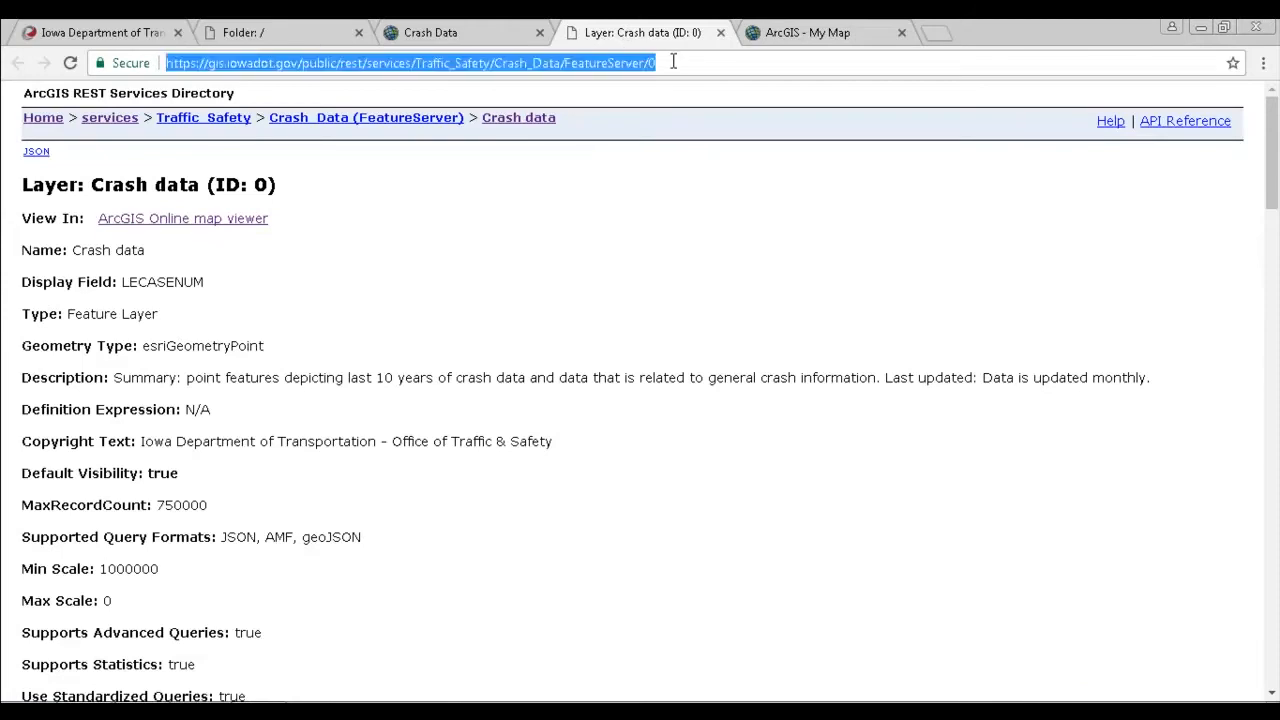
right_click(673, 62)
left_click(733, 128)
Step: Minimise the browser and the Libraries window, and maximise the ArcGIS Pro start page
left_click(1201, 29)
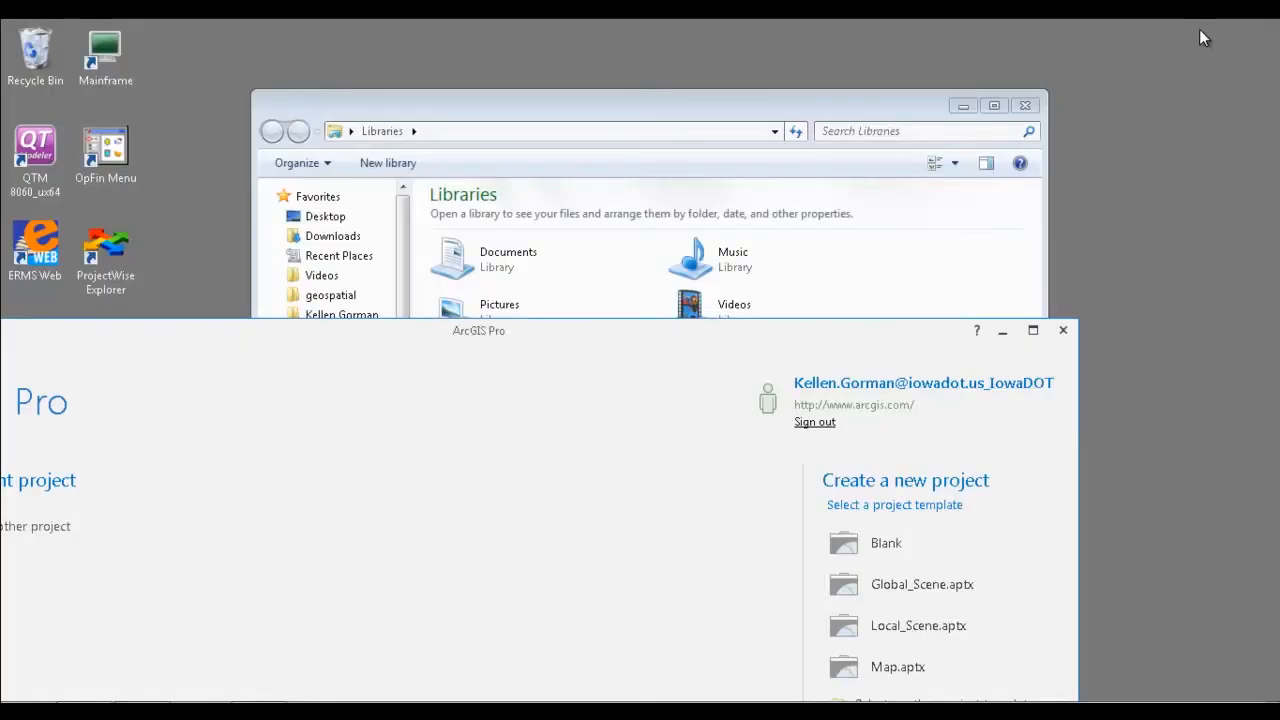
left_click(965, 104)
left_click_drag(880, 331, 1048, 19)
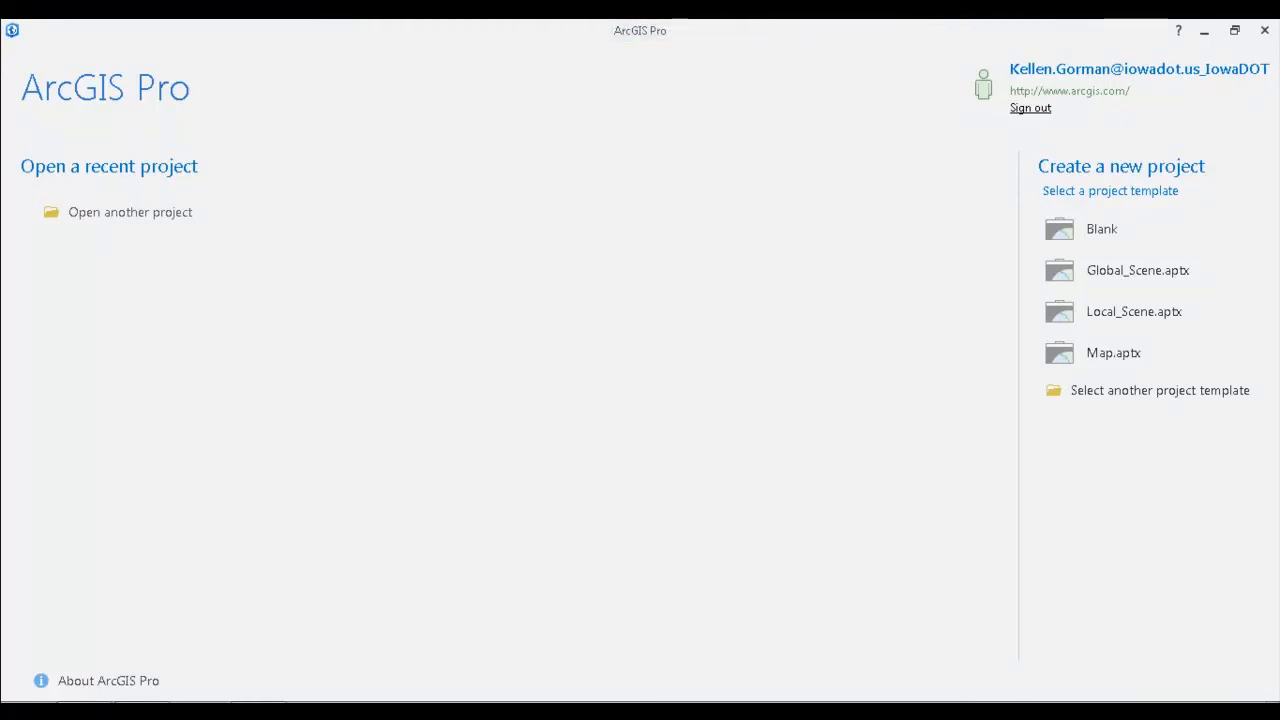
Step: Browse the computer's list of all installed programs and close it again
key("super")
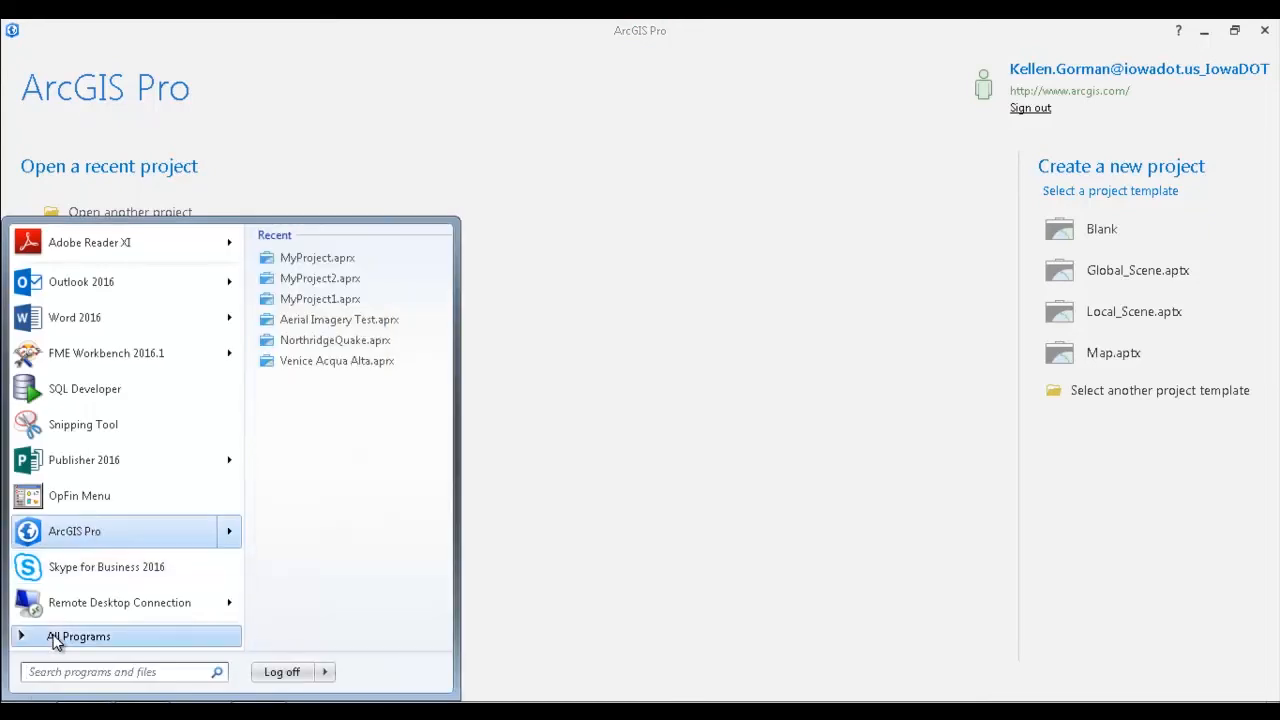
left_click(55, 636)
scroll(85, 580, "down", 3)
left_click(458, 484)
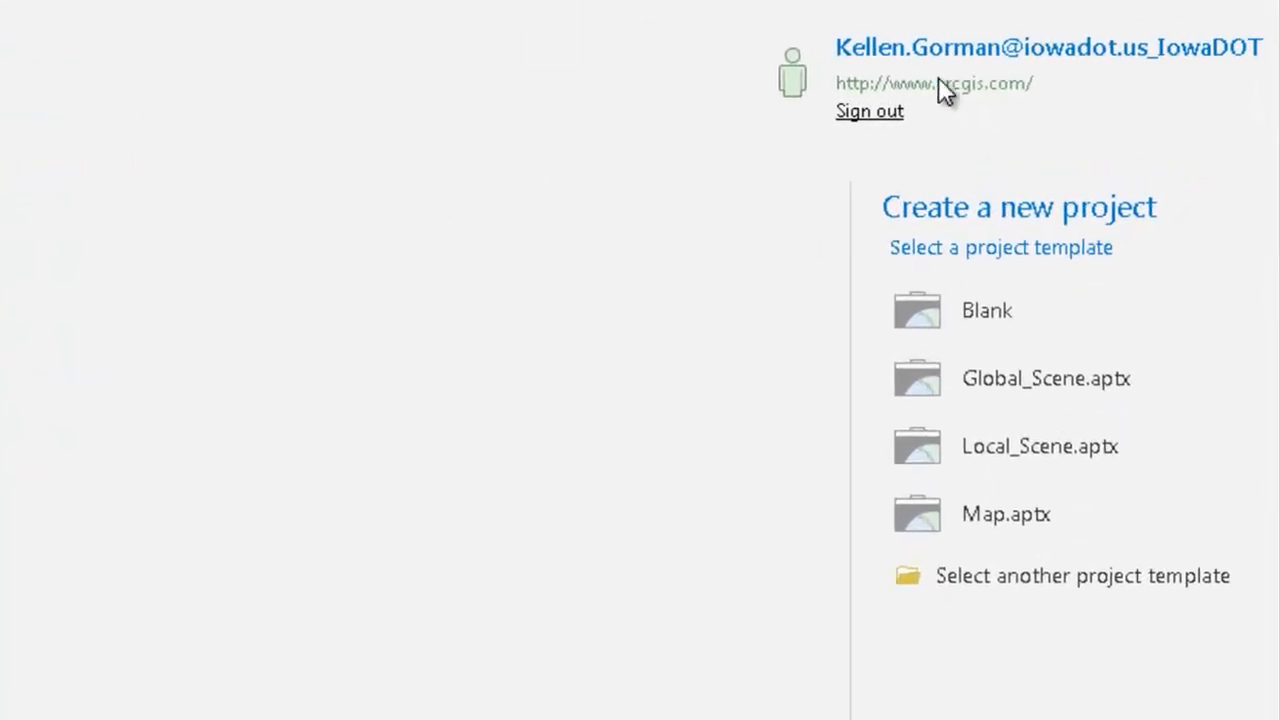
Step: Create a new project from the Blank template, named Test Project 1, in its own new folder
left_click(985, 311)
double_click(320, 468)
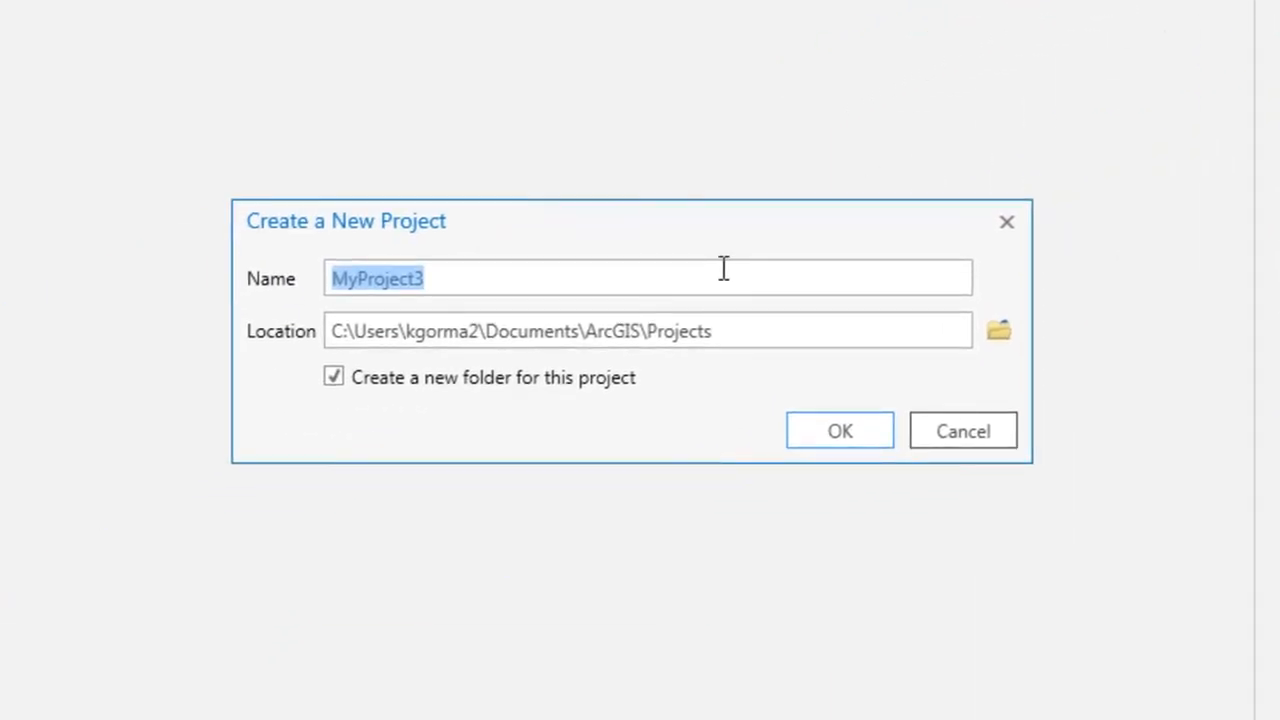
type("Test")
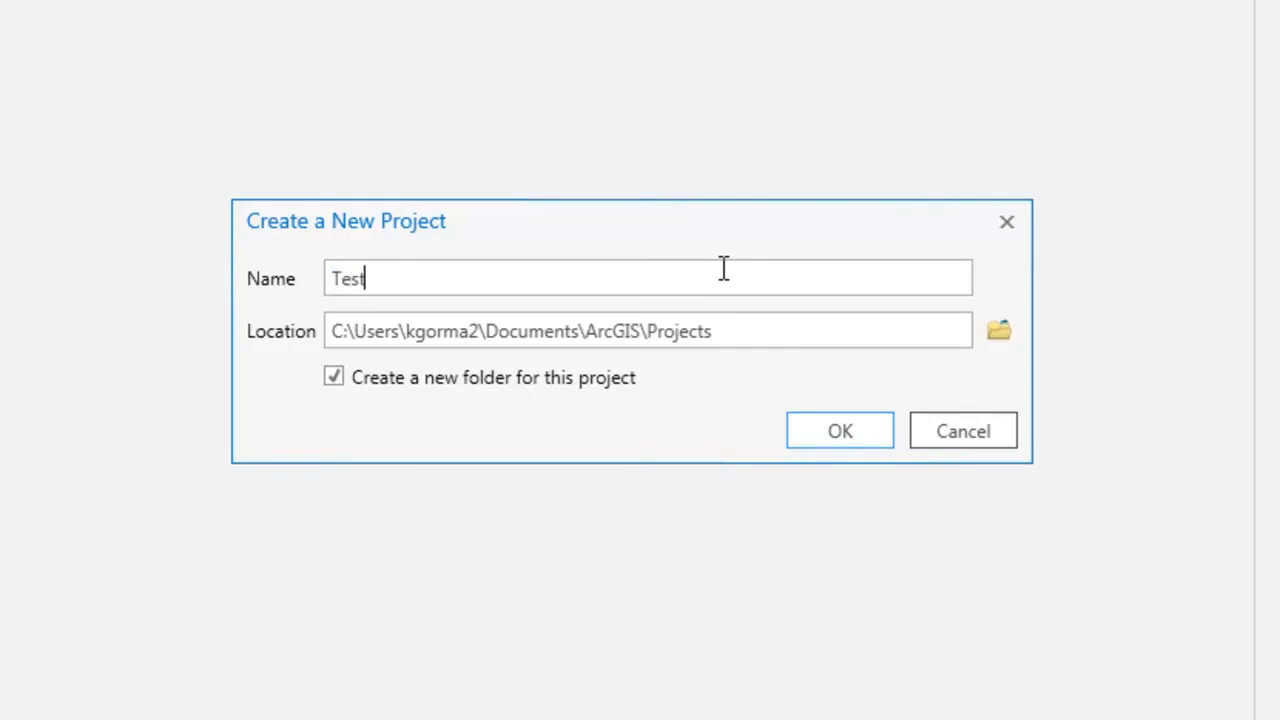
type(" Project 1")
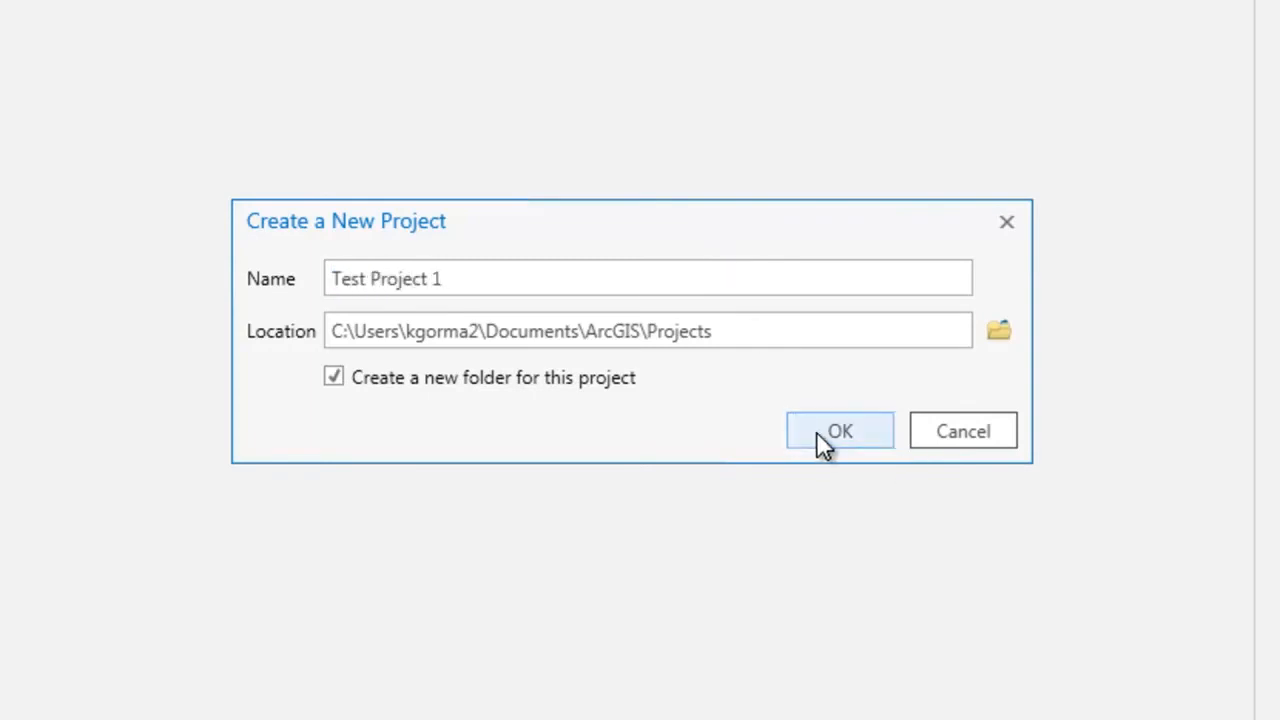
left_click(843, 431)
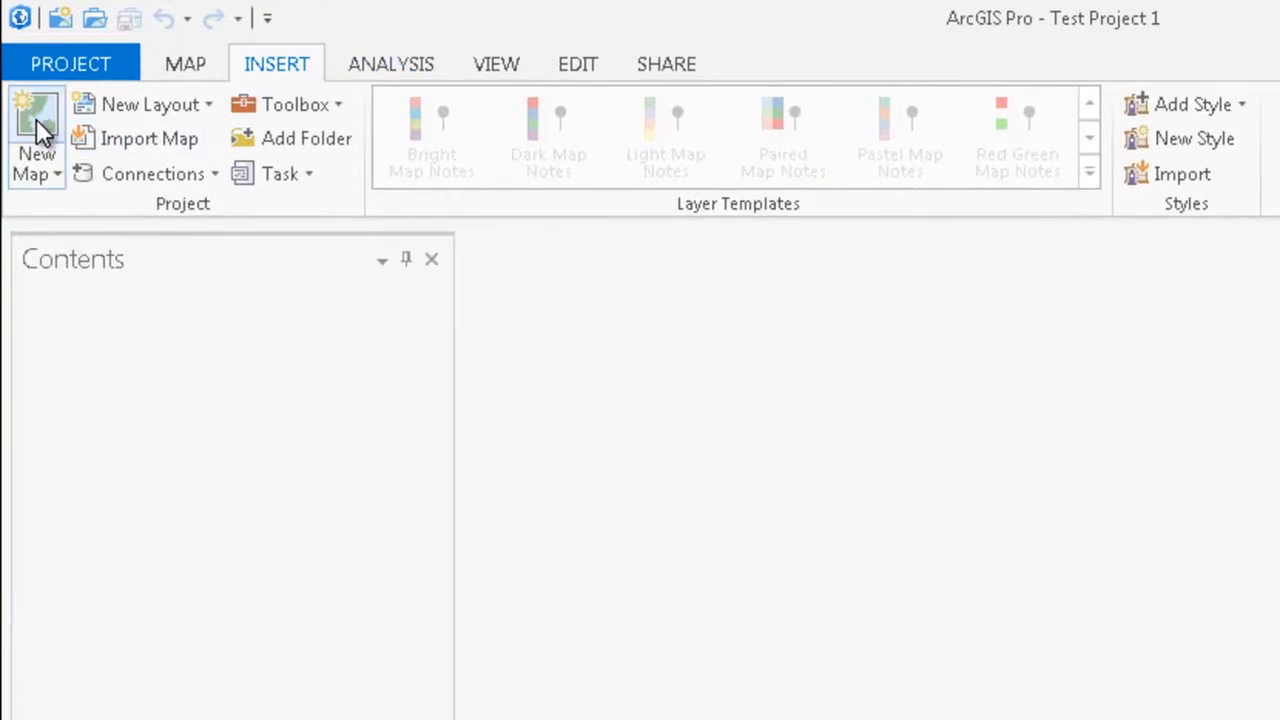
Step: Insert a new map into the project and remove its Open Street Map basemap layer
left_click(35, 118)
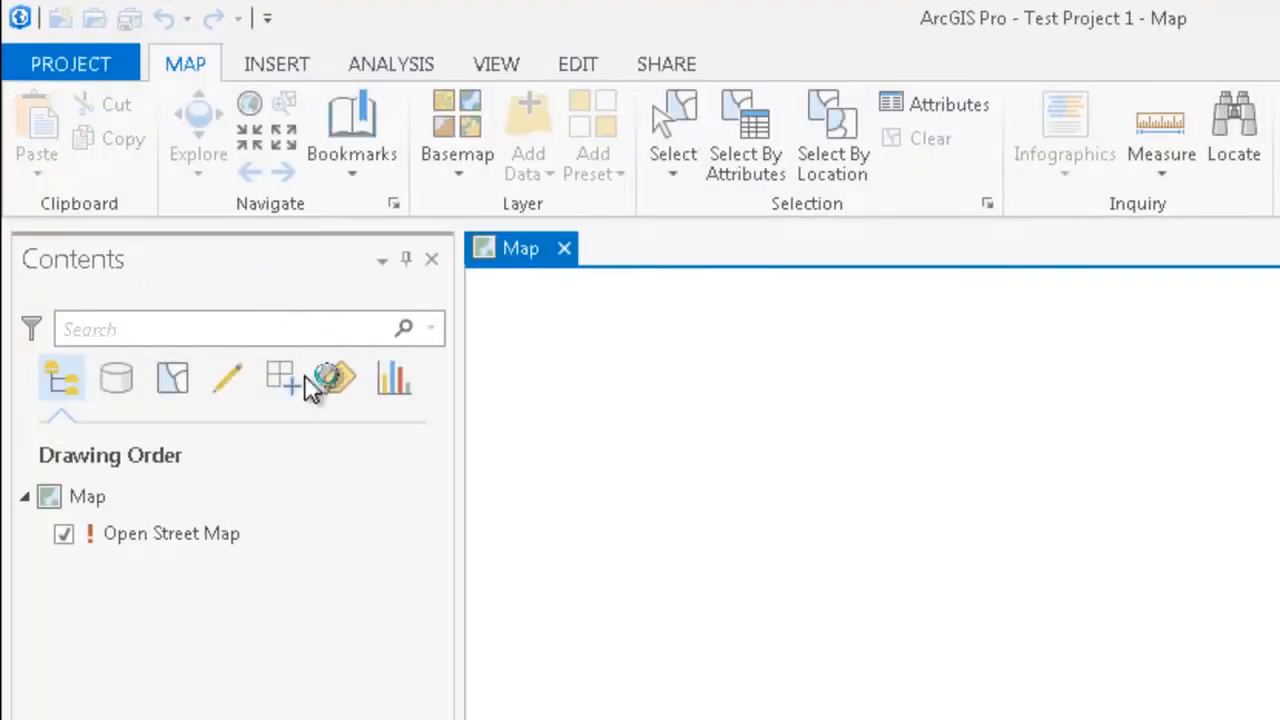
right_click(178, 538)
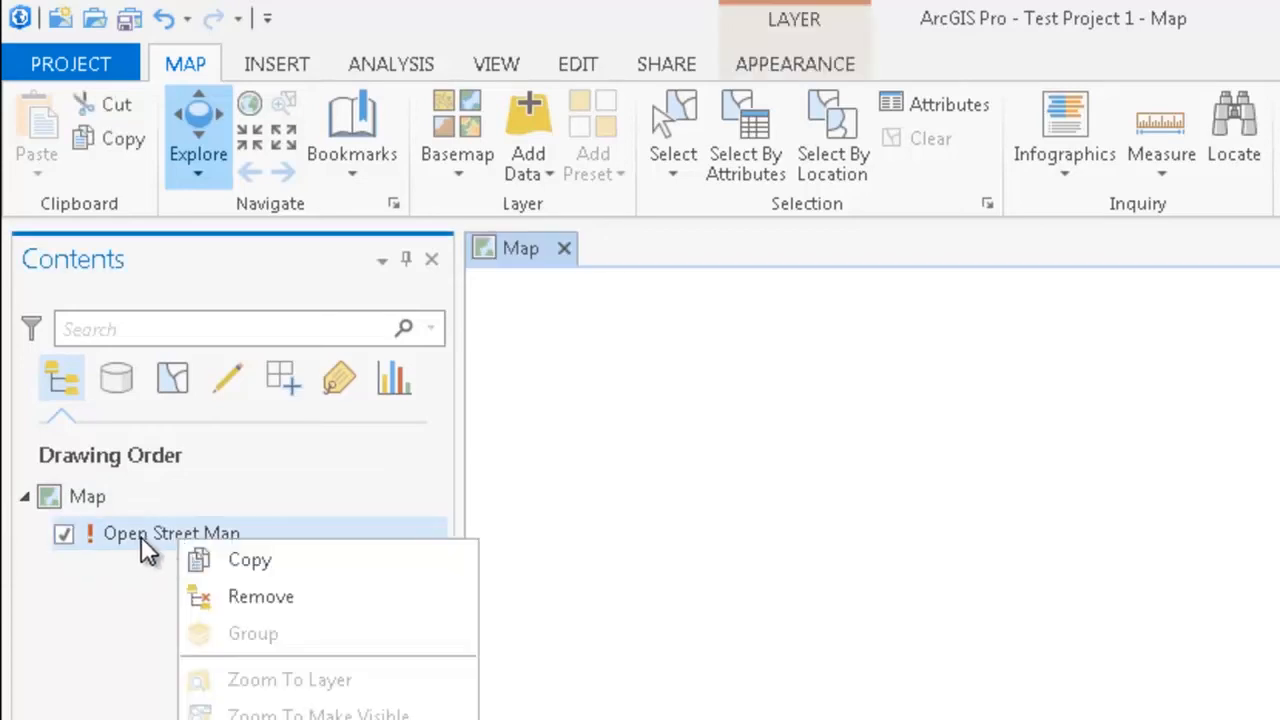
left_click(312, 597)
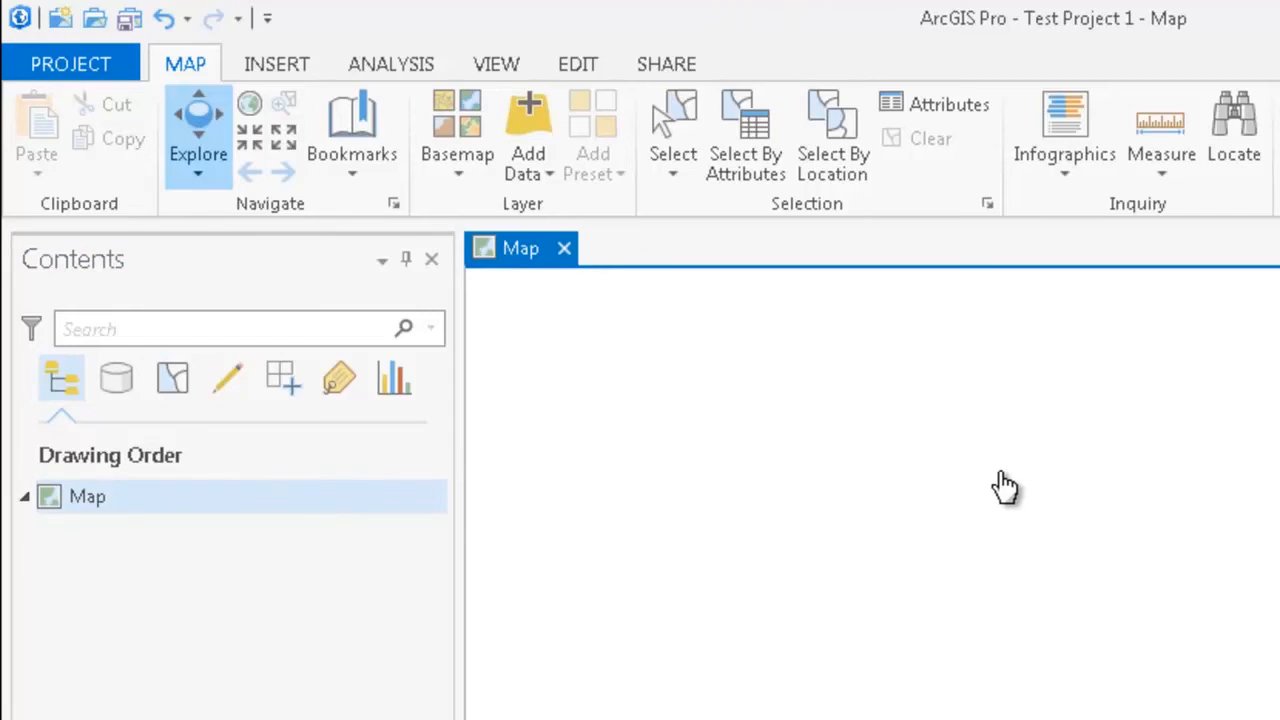
Step: Add data to the map from the copied service path gis.iowadot.gov/public/rest/services/Traffic_Safety/Crash_Data/FeatureServer/0
left_click(543, 171)
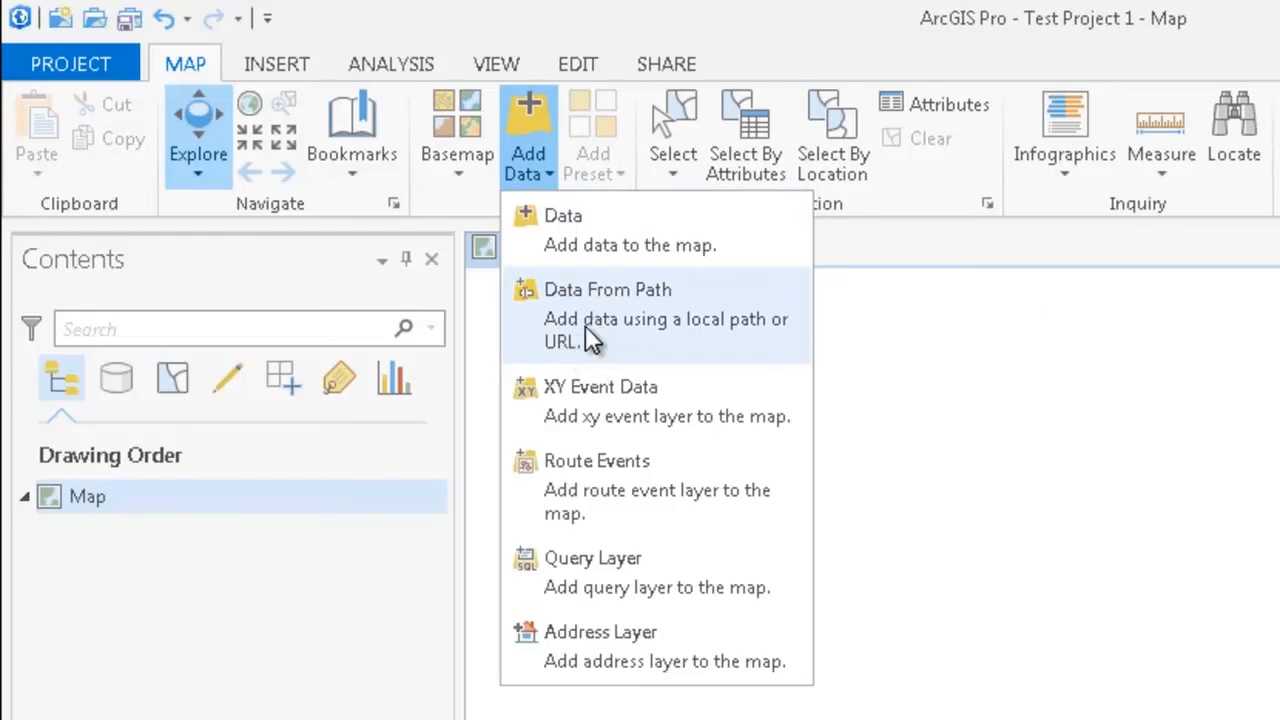
left_click(738, 348)
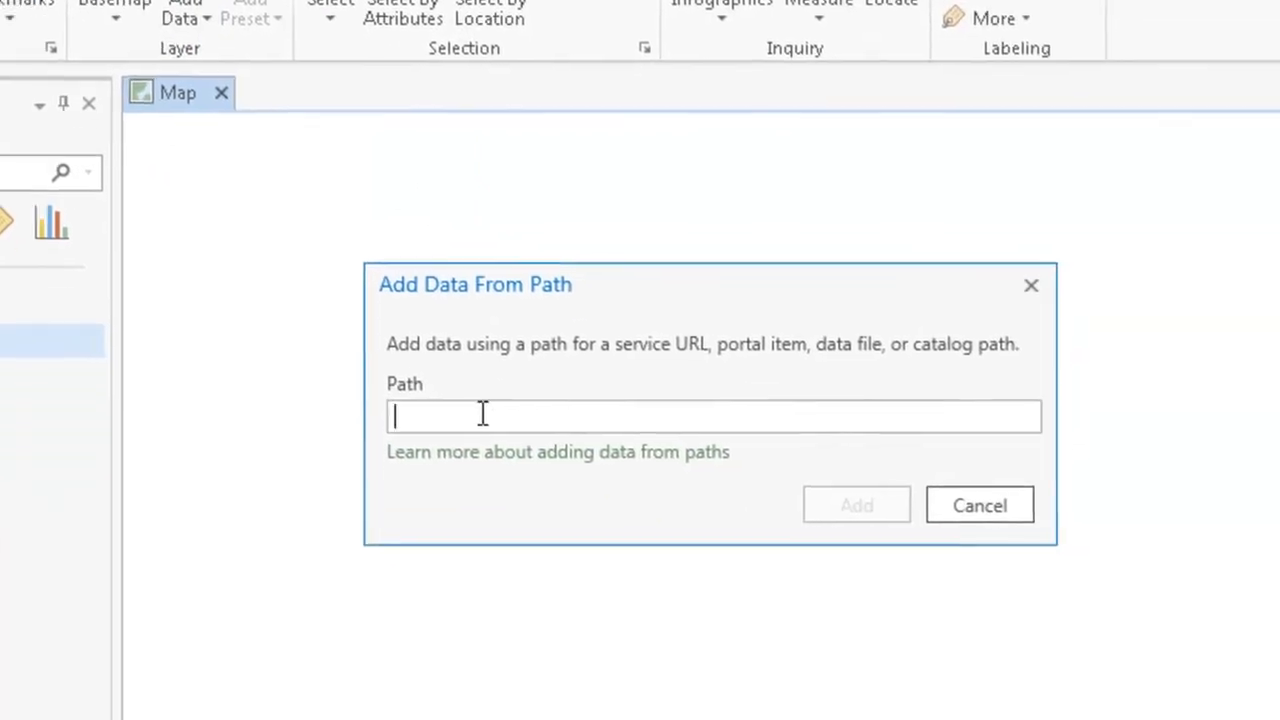
right_click(482, 414)
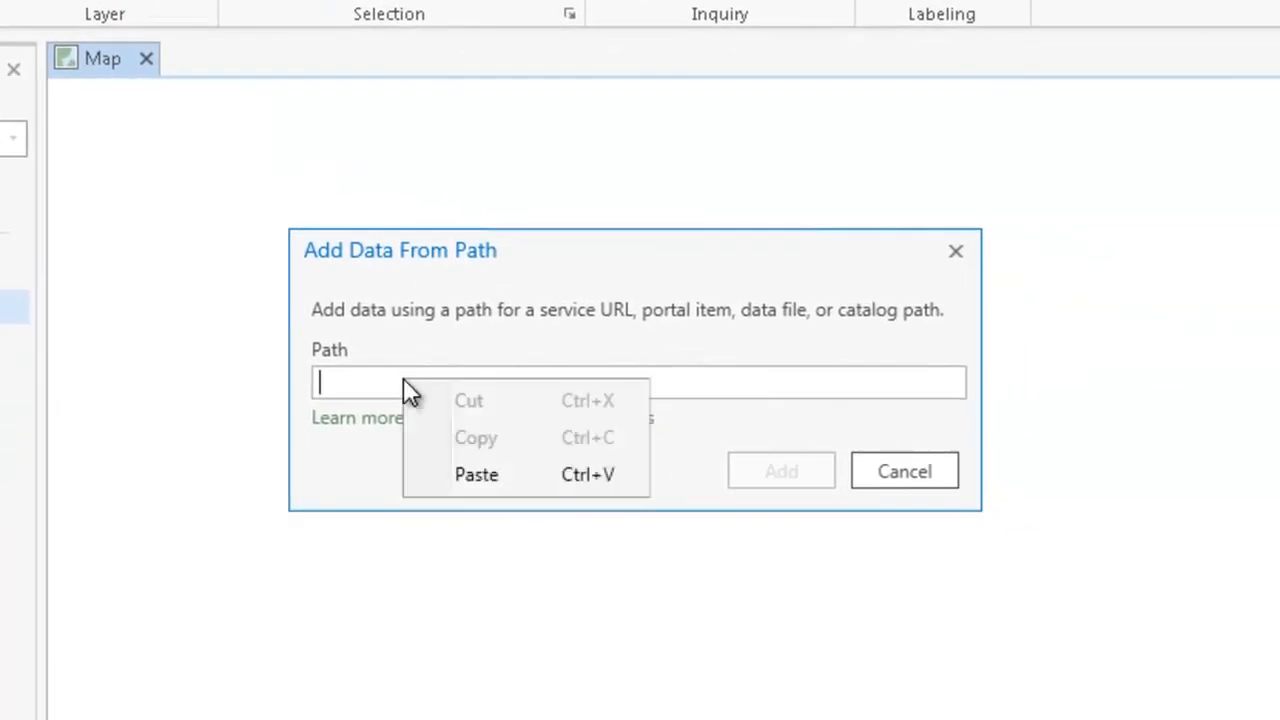
left_click(476, 476)
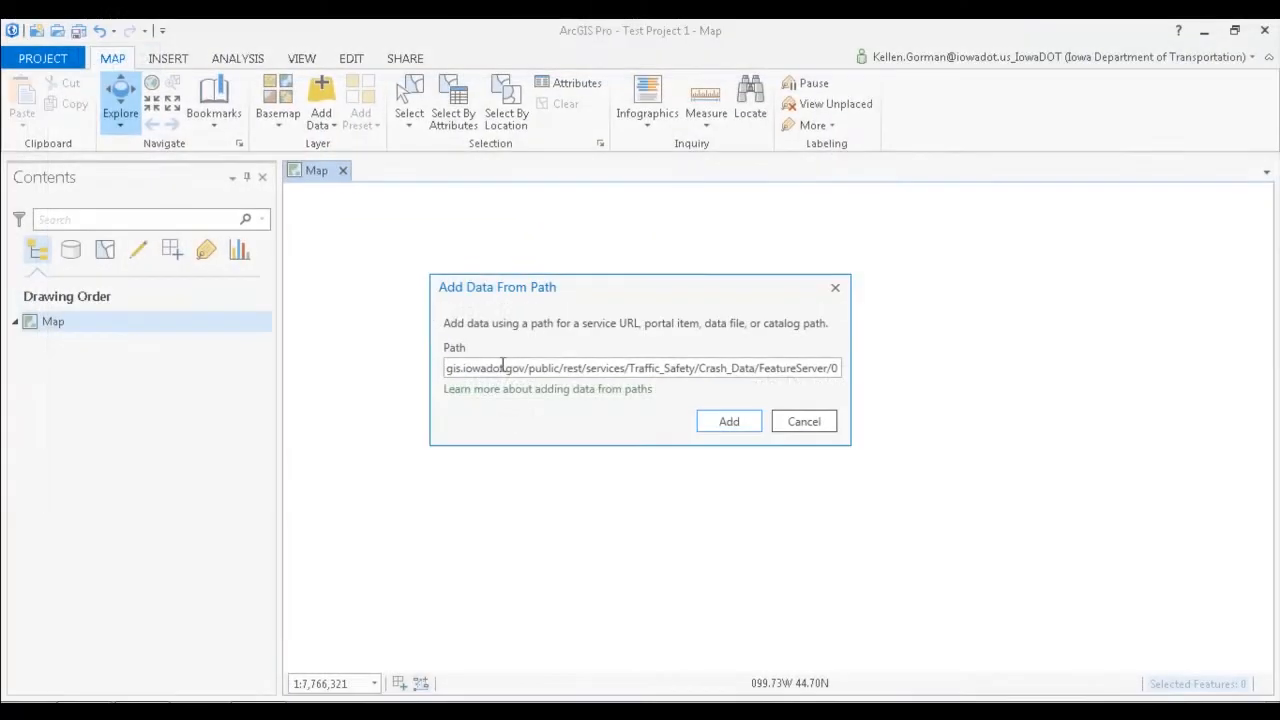
left_click(736, 427)
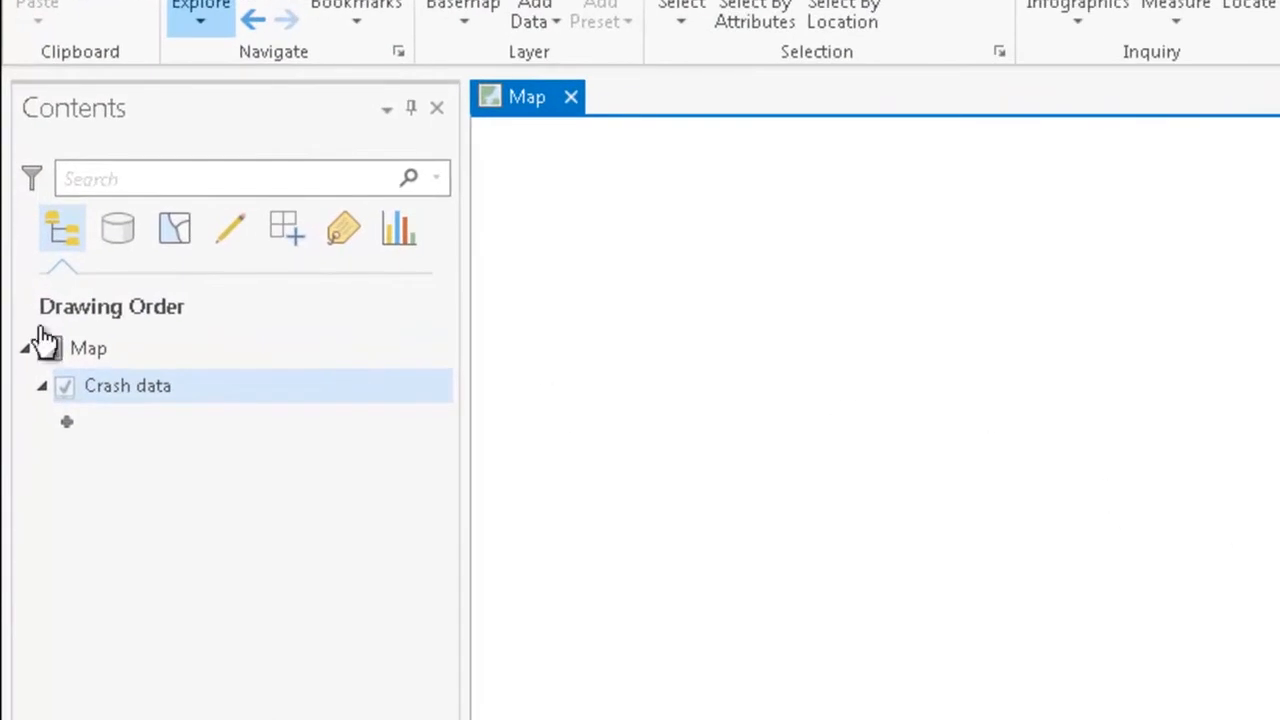
Step: Select the Crash data layer and add the Streets basemap to the map
left_click(136, 391)
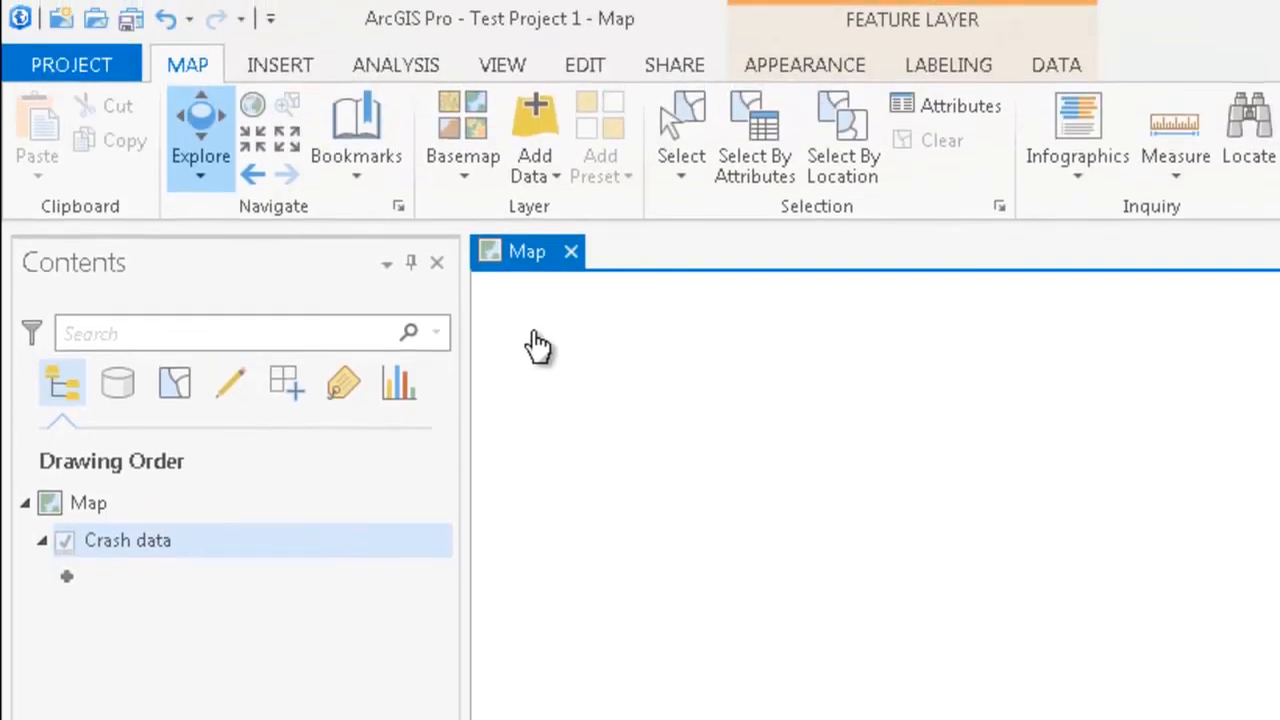
left_click(476, 185)
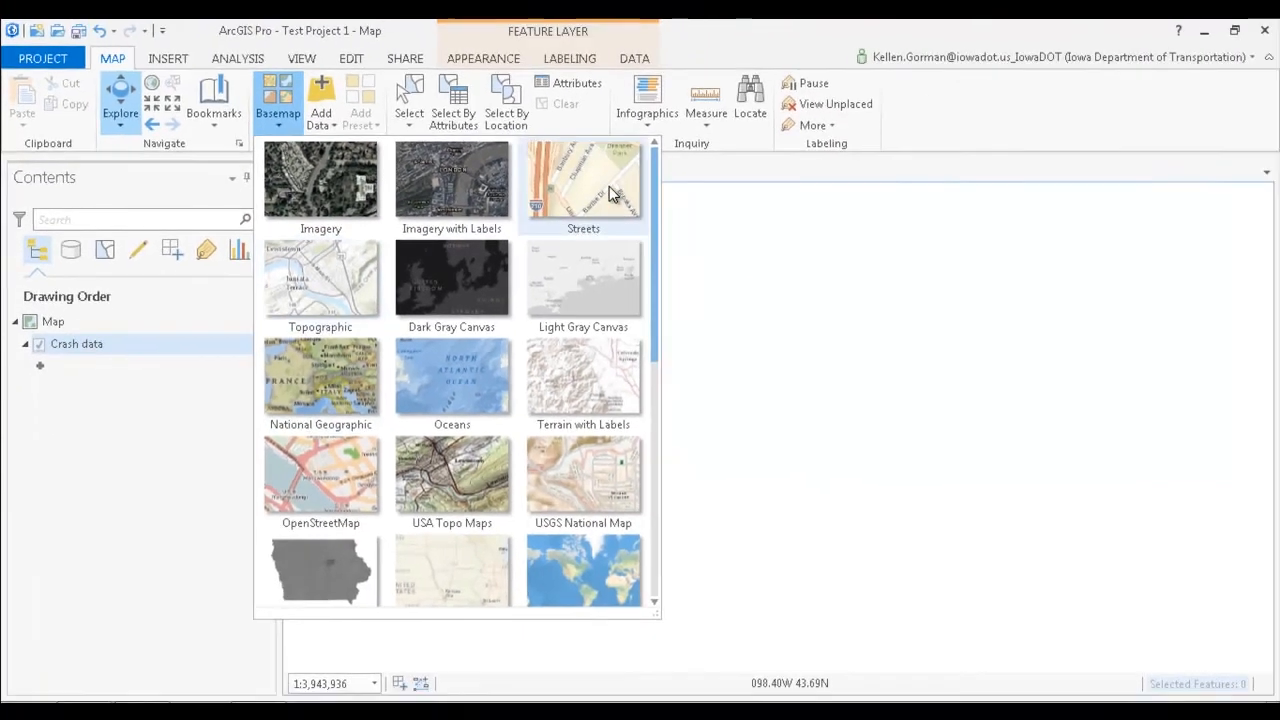
left_click(609, 186)
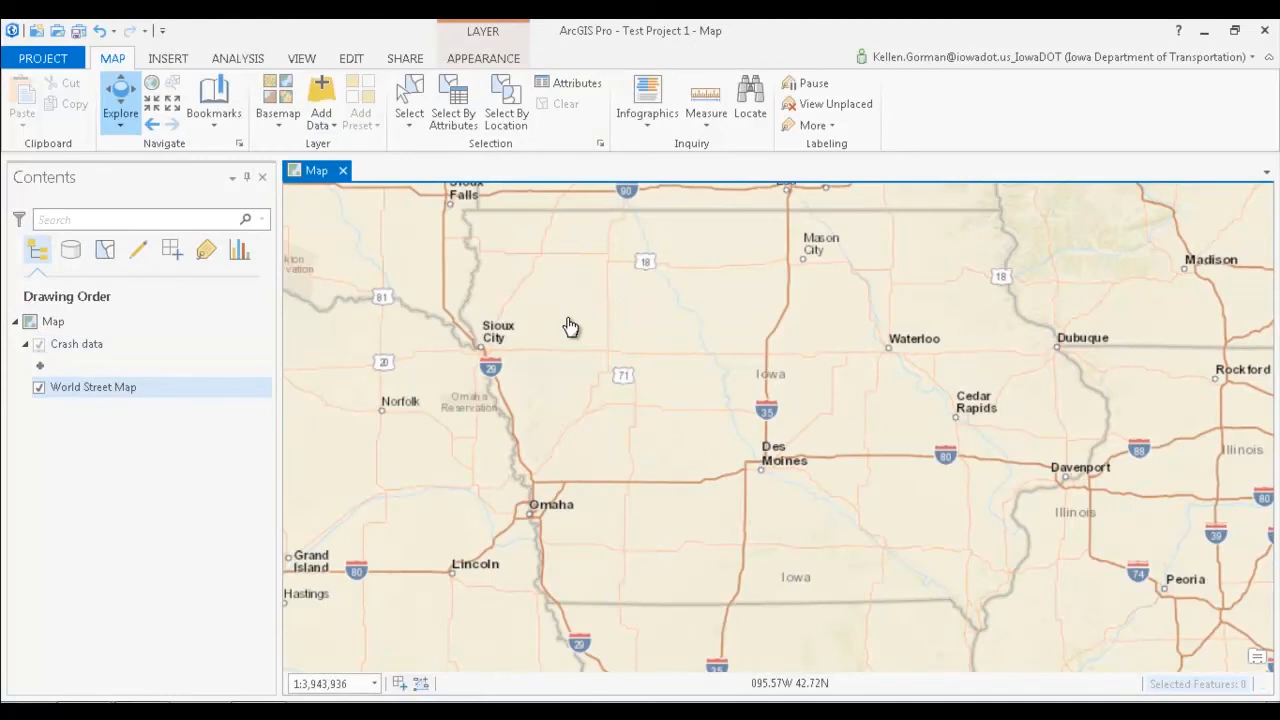
Step: Examine the crash points along Lincoln Way in Ames at street-level scale
scroll(766, 464, "up", 2)
scroll(763, 286, "up", 2)
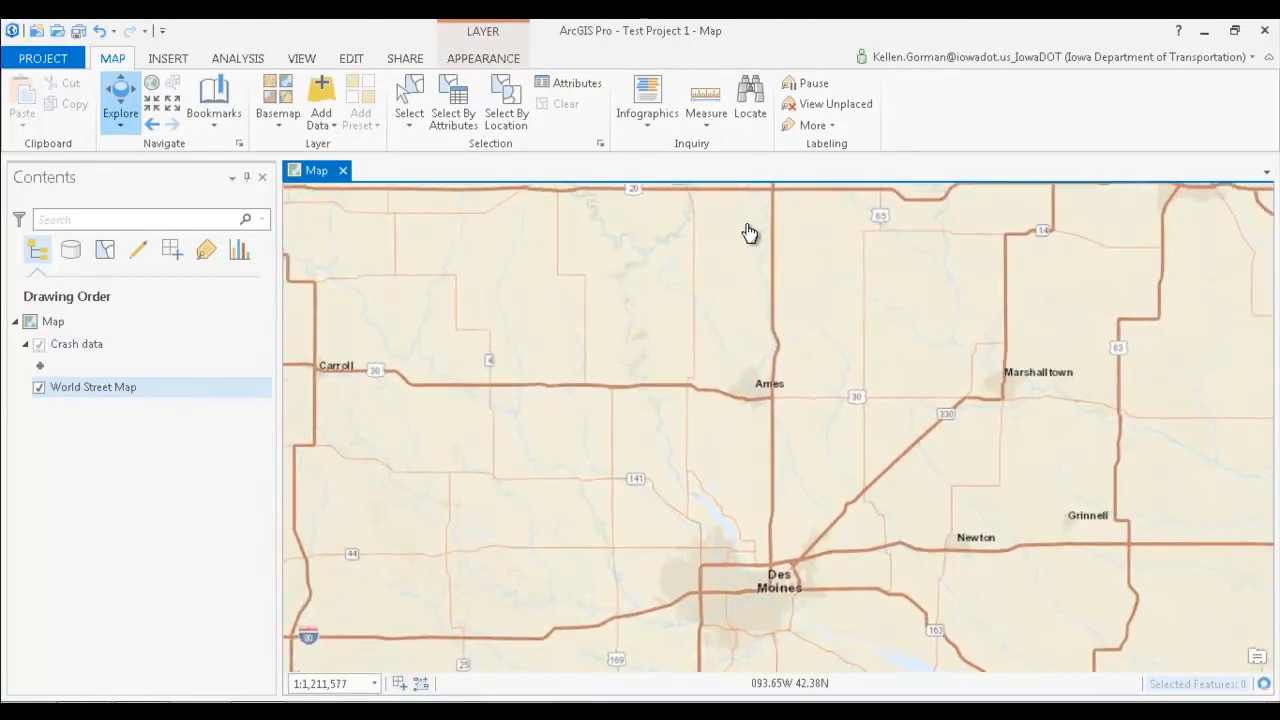
scroll(794, 391, "up", 3)
scroll(766, 664, "up", 2)
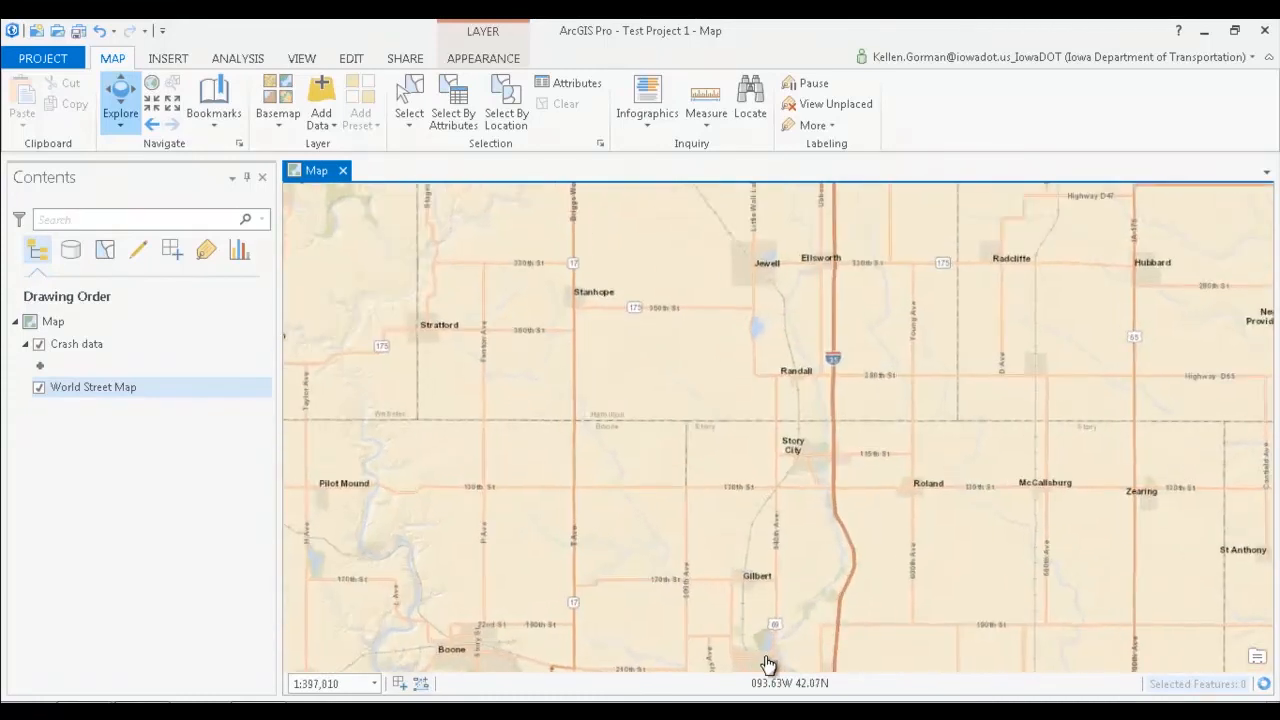
scroll(760, 660, "up", 3)
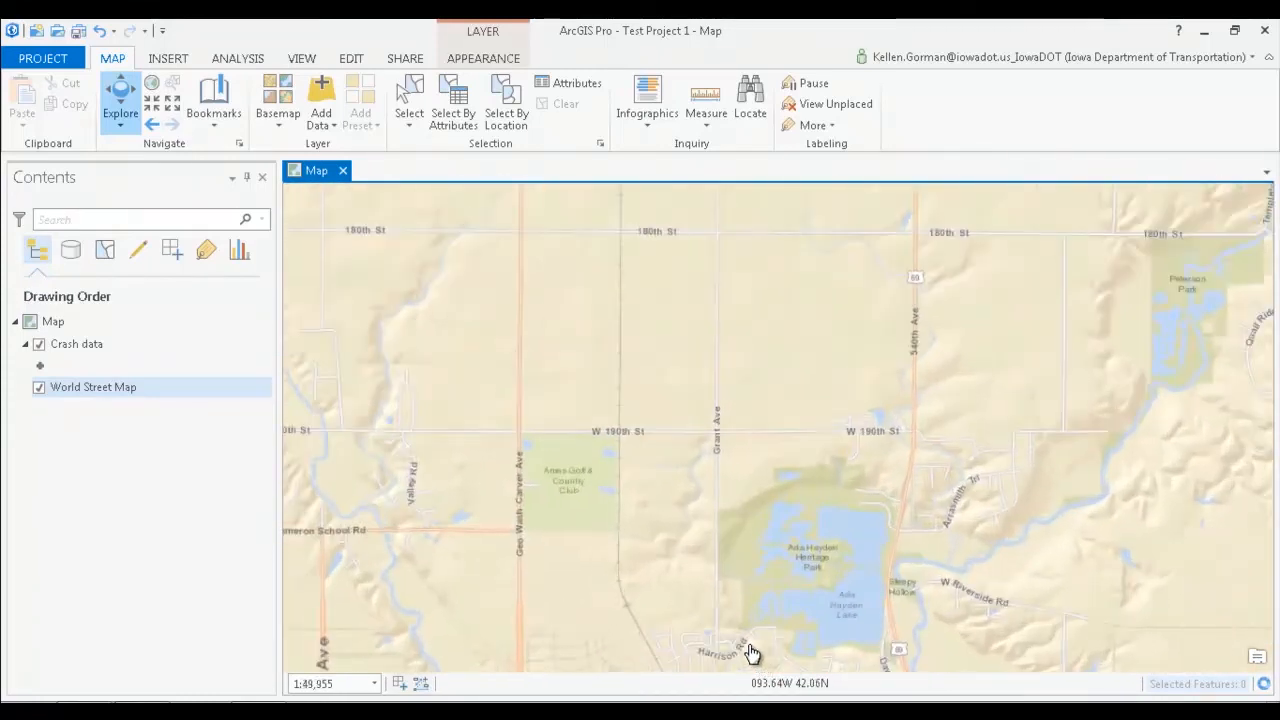
left_click_drag(720, 608, 704, 265)
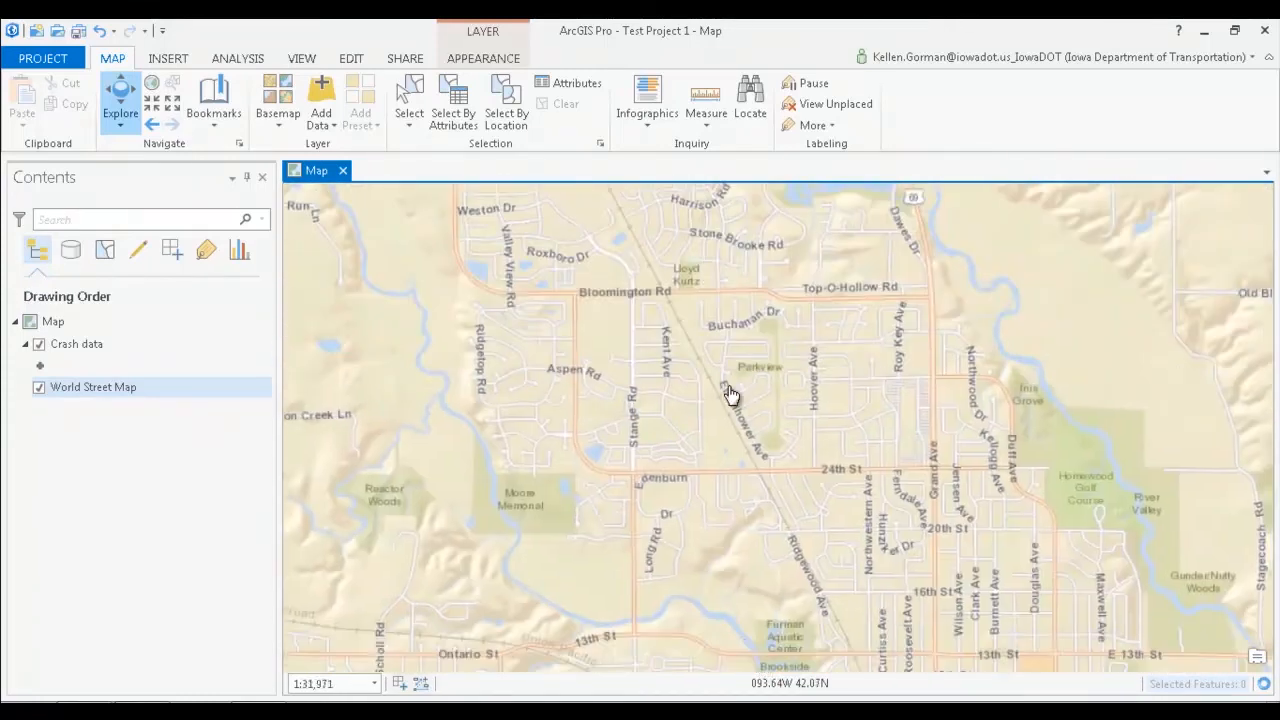
left_click_drag(790, 418, 505, 500)
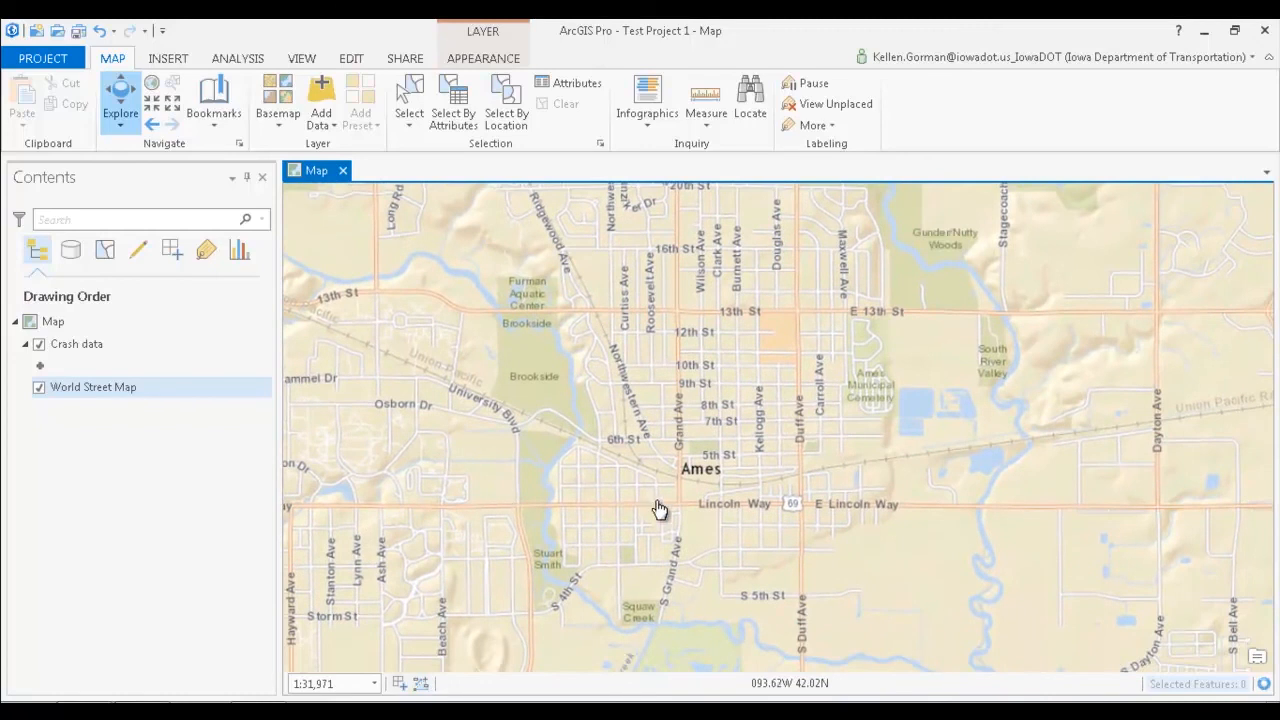
scroll(659, 509, "up", 3)
scroll(680, 530, "up", 2)
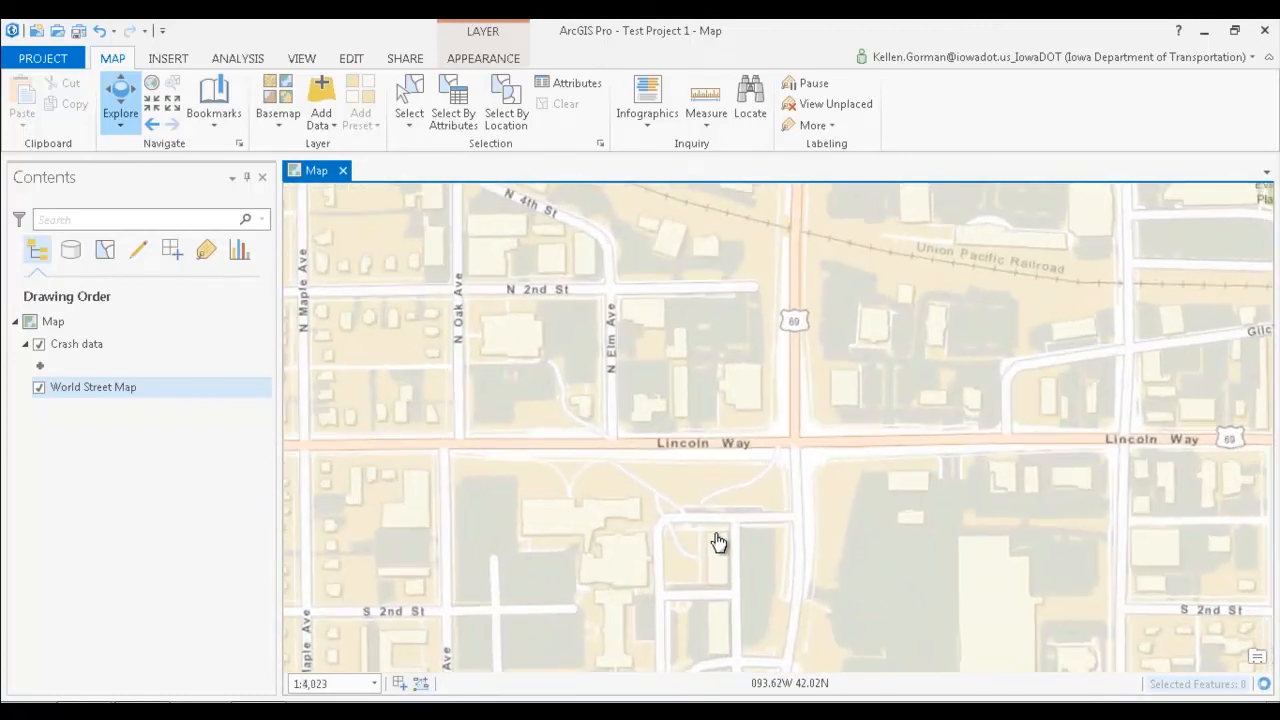
scroll(718, 541, "up", 1)
left_click_drag(728, 439, 724, 325)
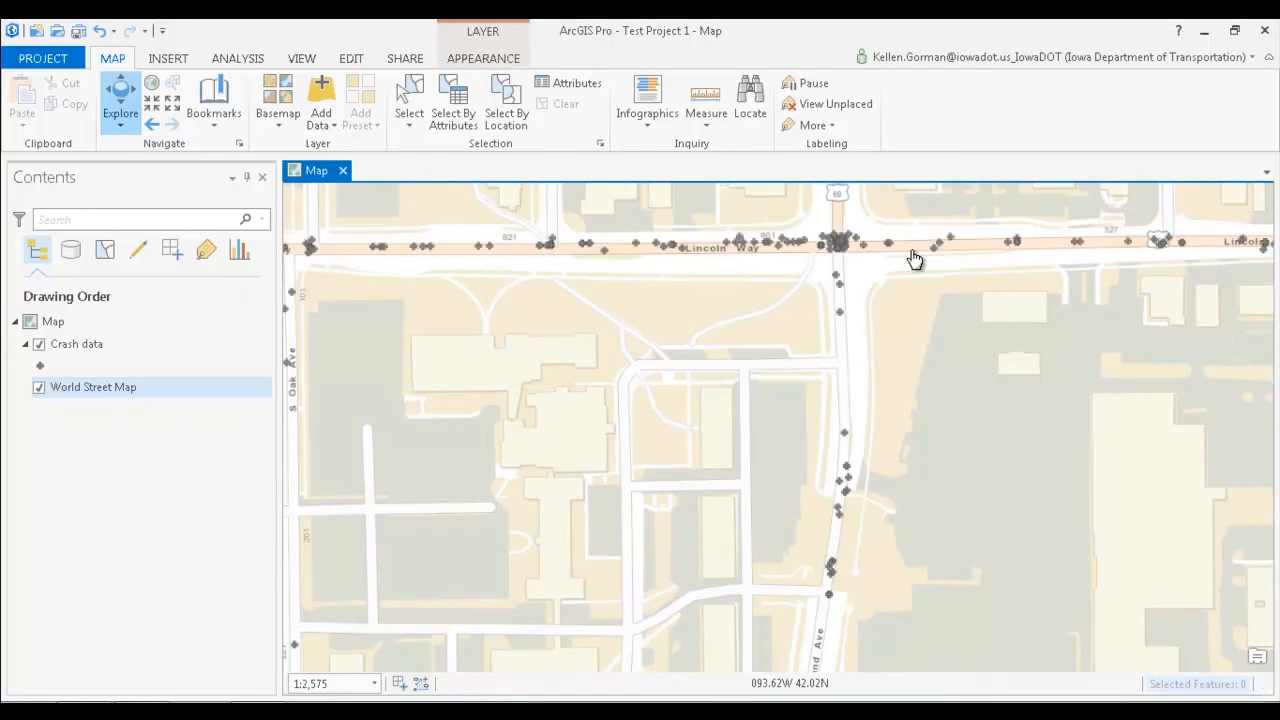
left_click_drag(844, 296, 813, 547)
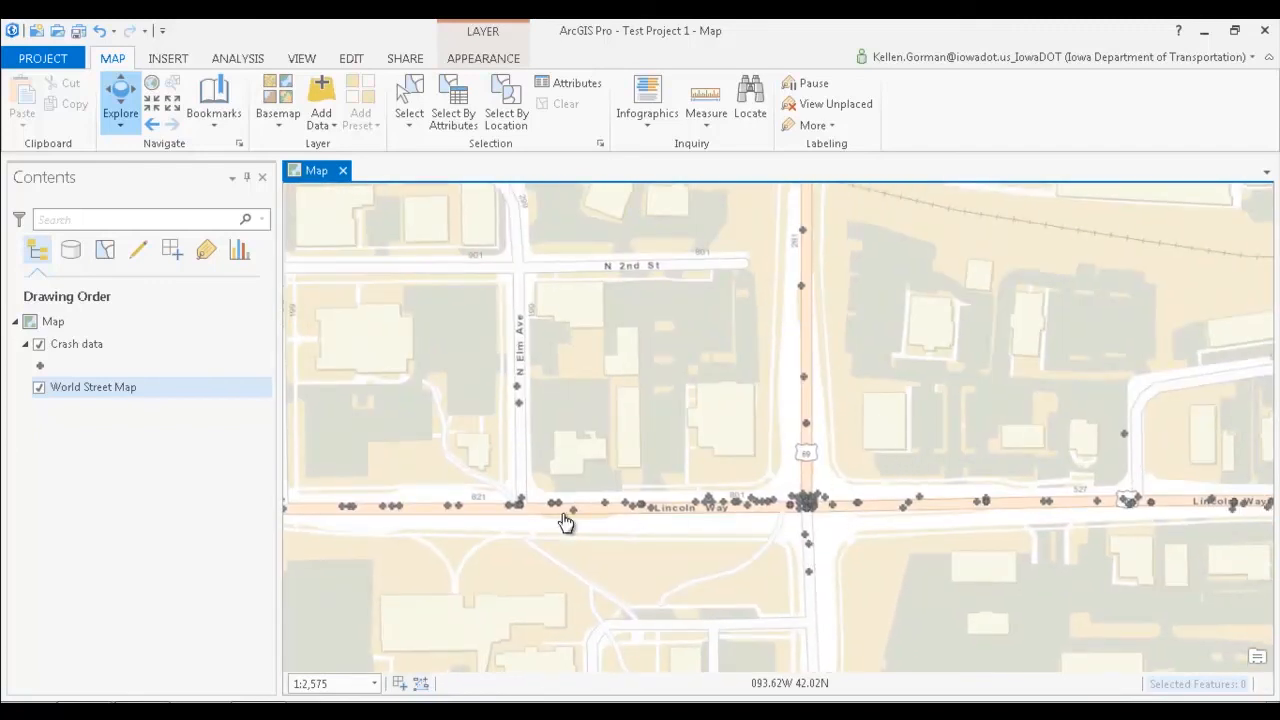
left_click_drag(606, 520, 855, 522)
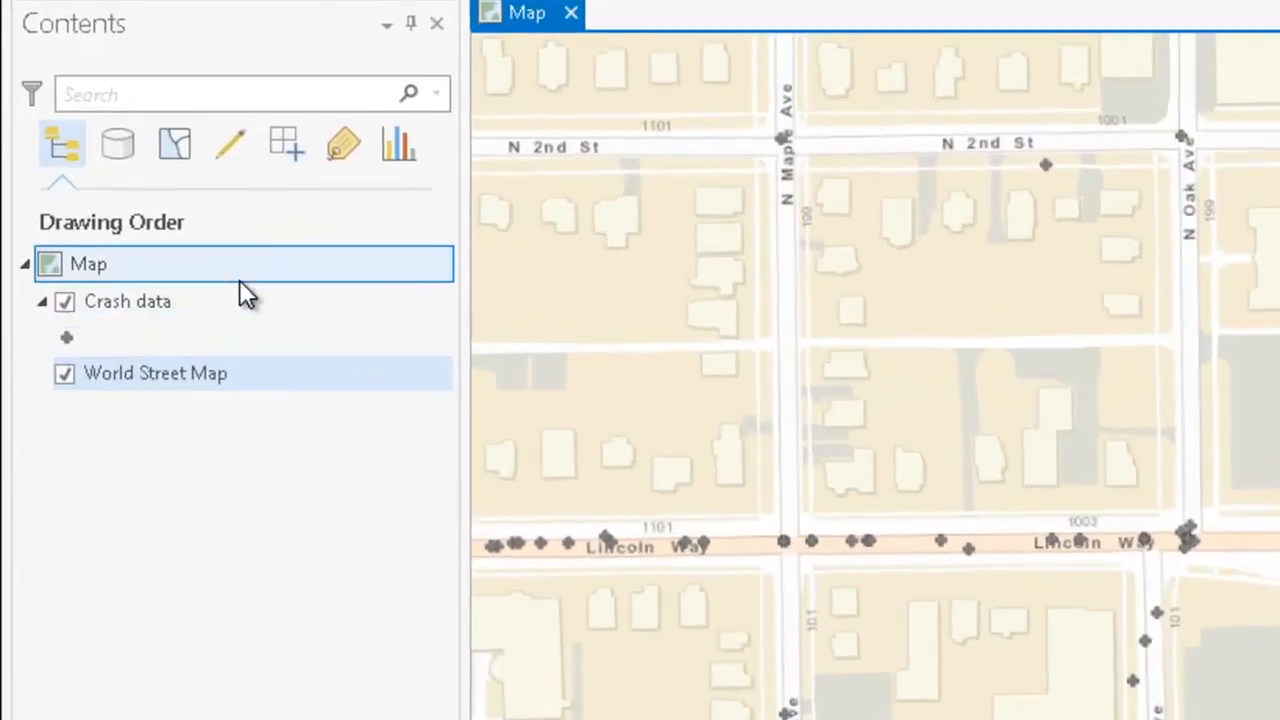
Step: View the symbology settings of the Crash data layer and close them without changes
left_click(141, 328)
right_click(224, 300)
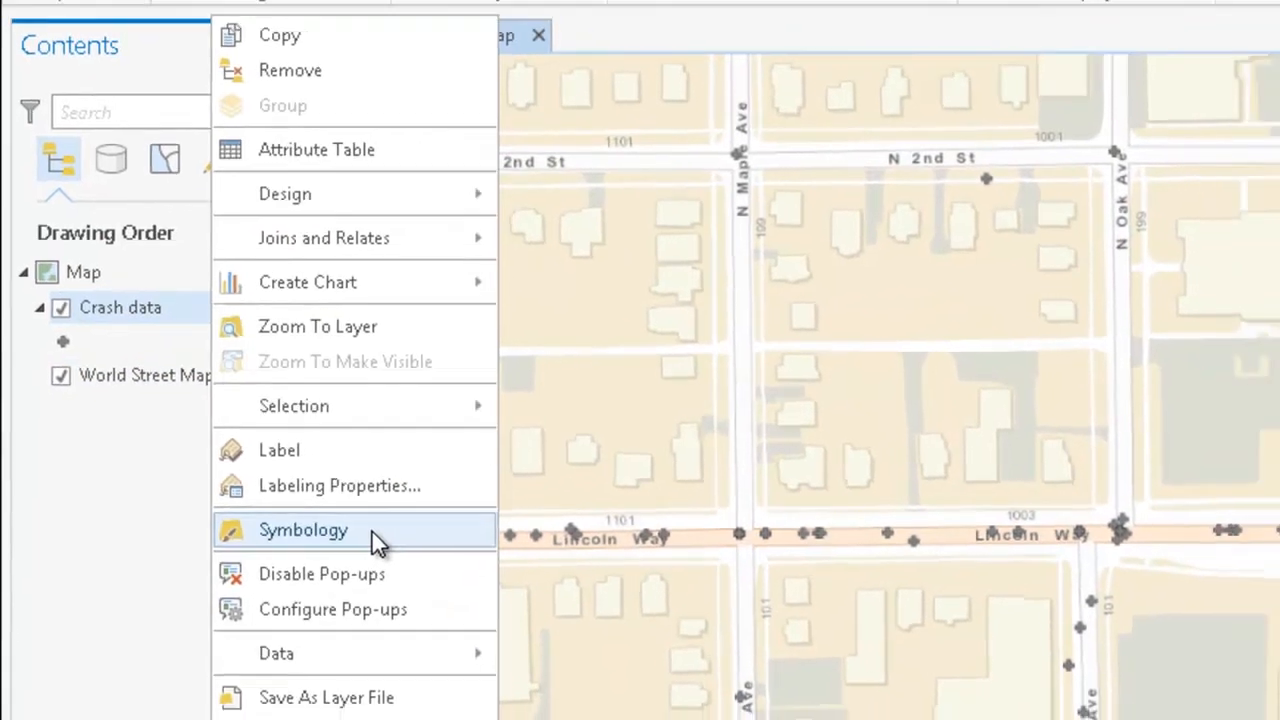
left_click(390, 540)
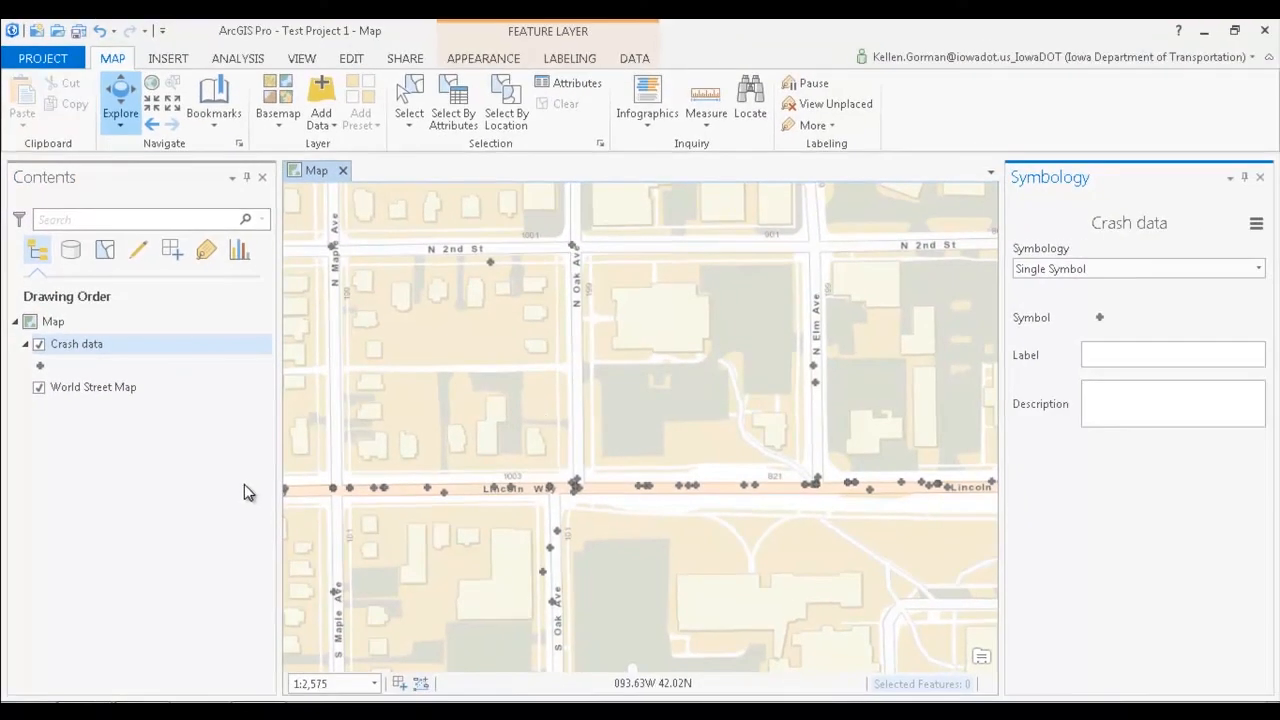
left_click(1260, 177)
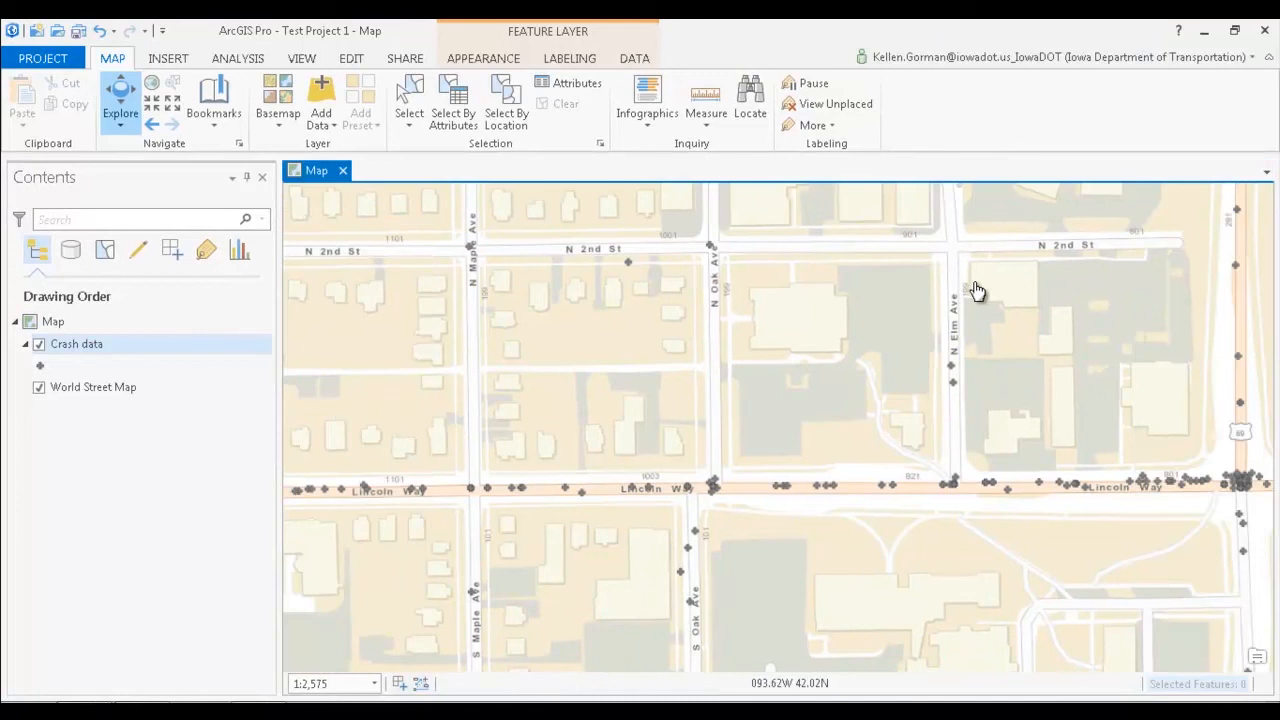